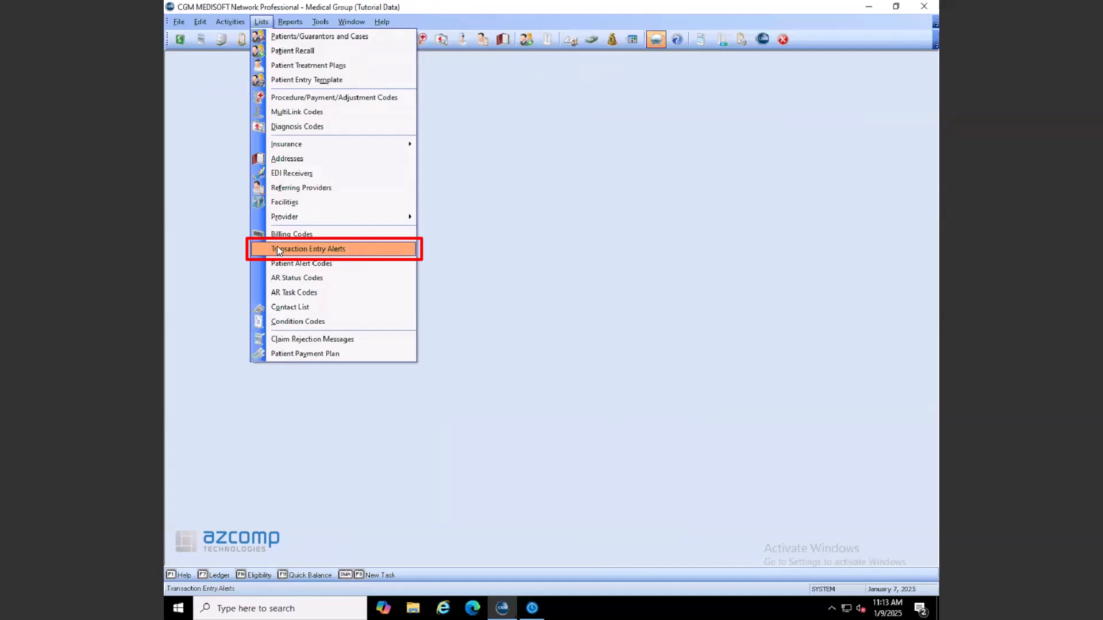
Open the existing transaction entry alert for procedure code 99215 for editing
click(351, 248)
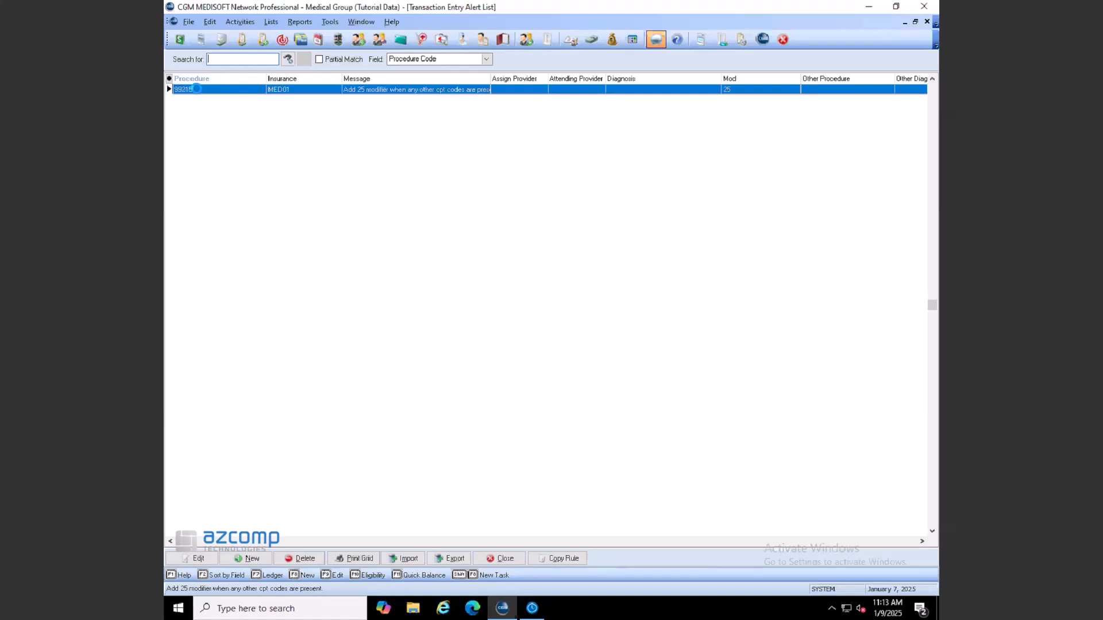
double_click(197, 91)
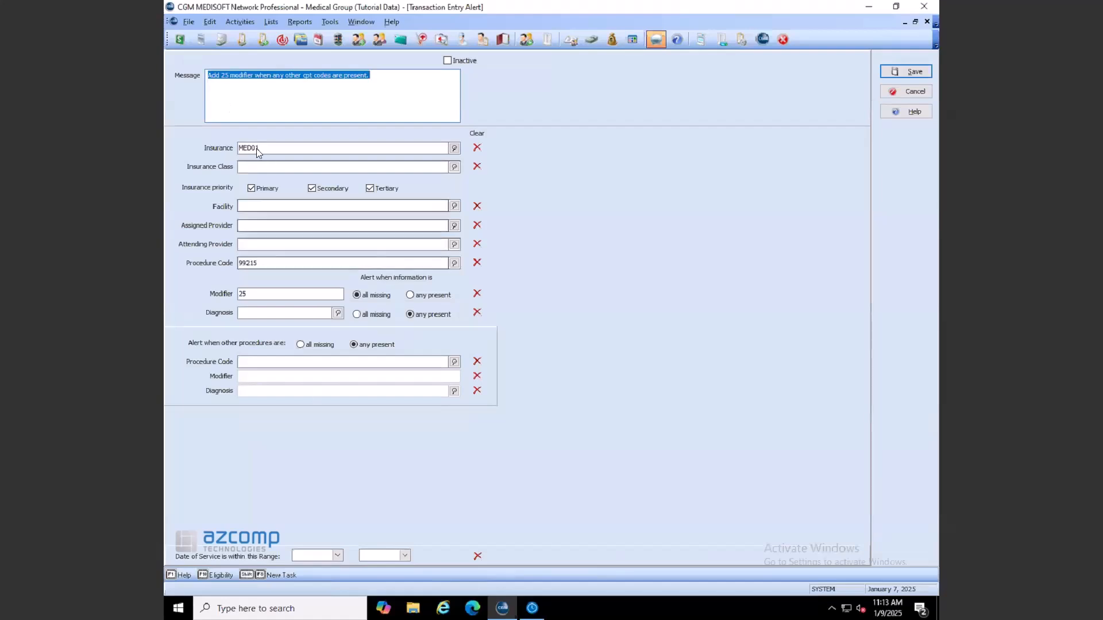
click(187, 78)
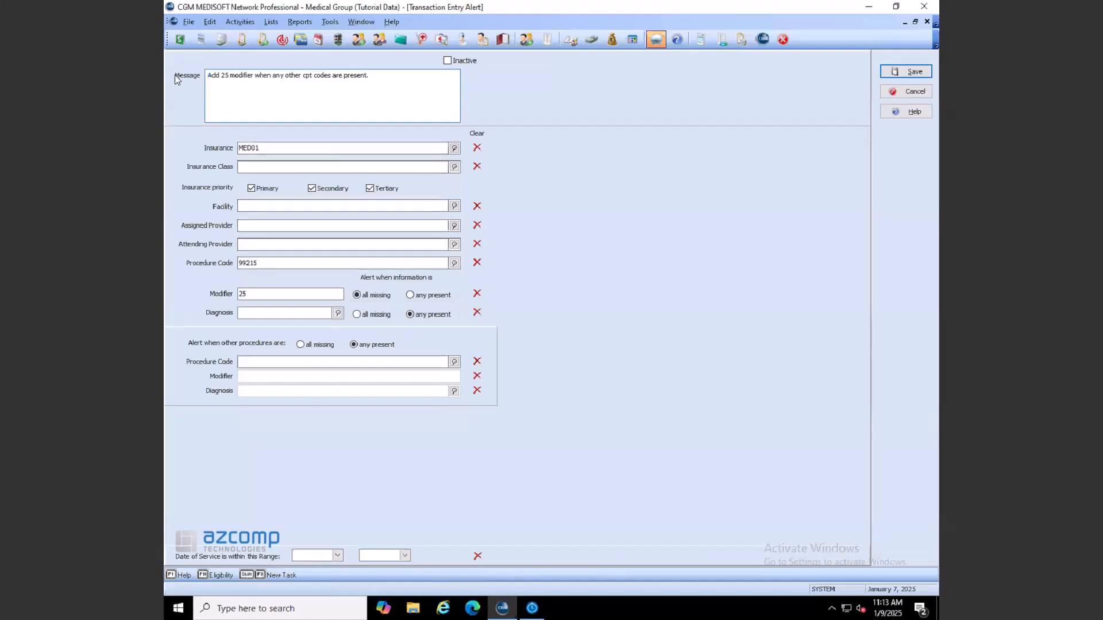
drag(206, 75, 391, 77)
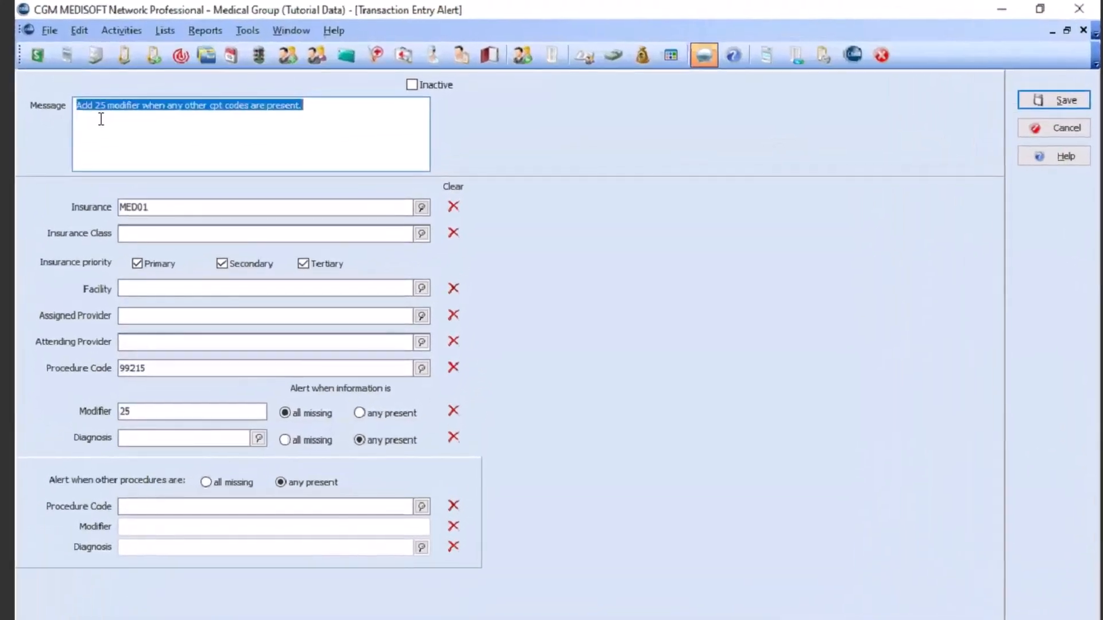
click(101, 119)
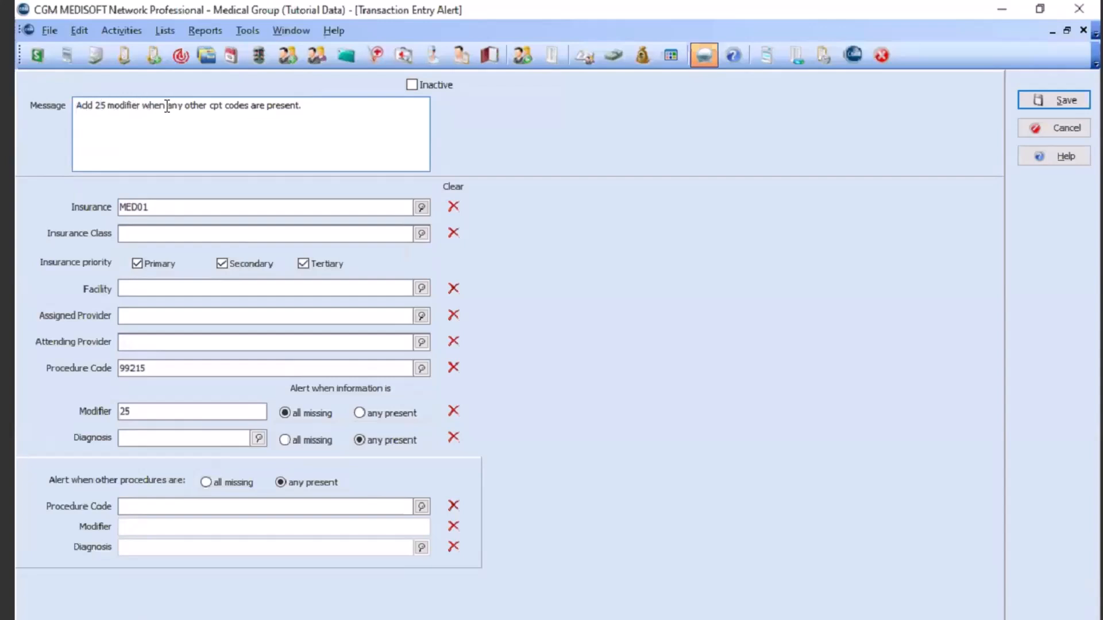
Extend the alert message to read "Add 25 modifier when any other cpt codes are present with 99215."
click(302, 106)
text(swith)
key(BackSpace)
key(BackSpace)
key(BackSpace)
key(BackSpace)
key(BackSpace)
key(BackSpace)
key(BackSpace)
text(with 9)
drag(81, 105, 371, 126)
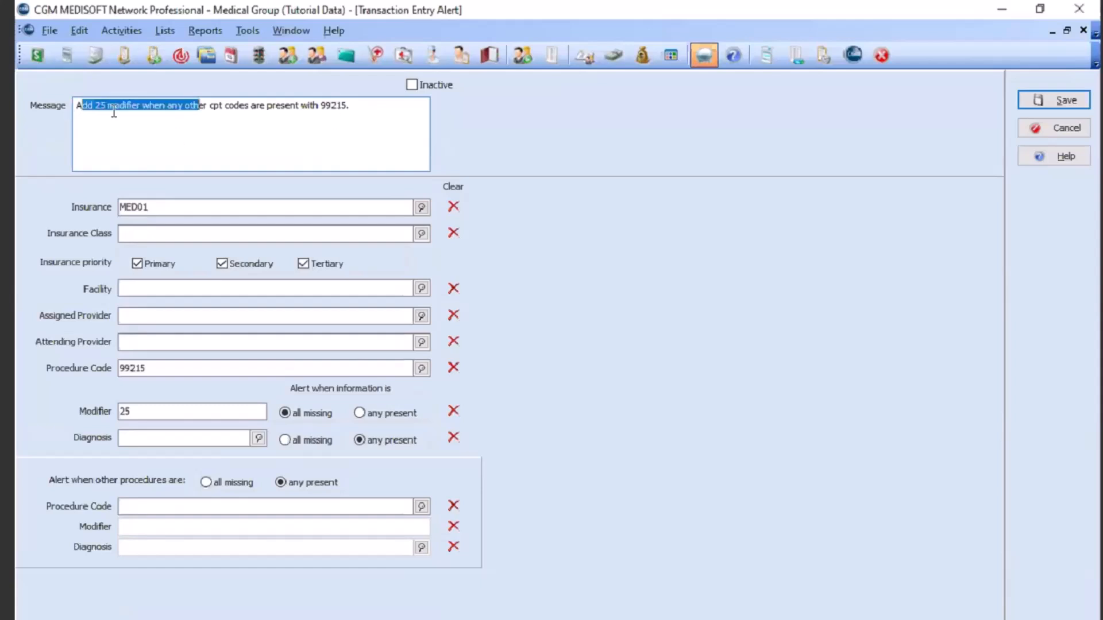
click(133, 111)
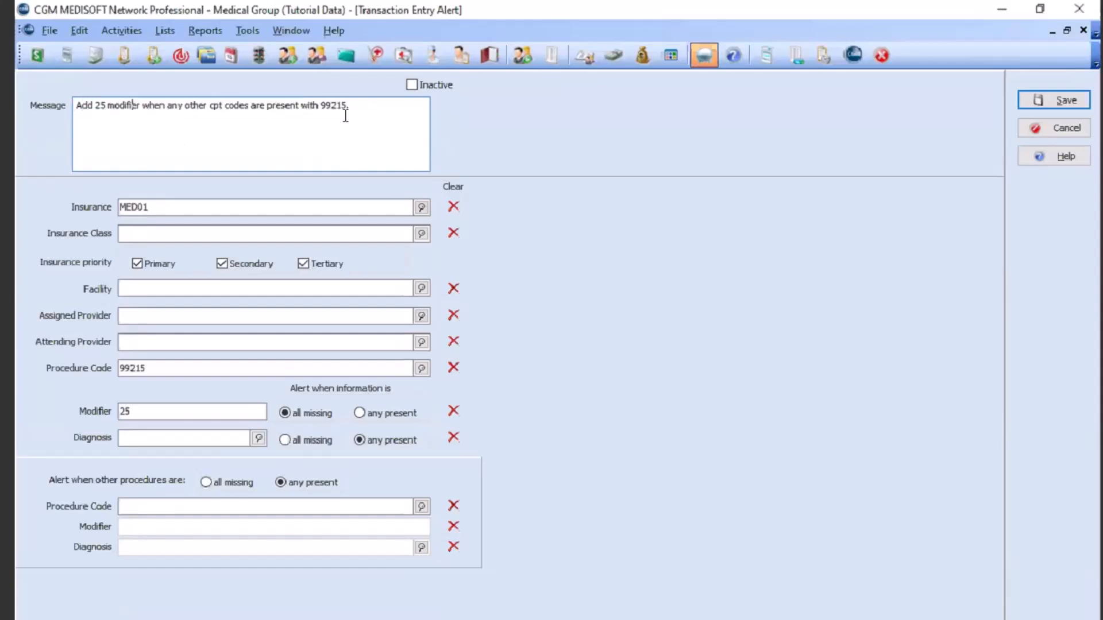
Examine the alert's insurance, insurance class, provider, procedure code and modifier criteria
double_click(122, 209)
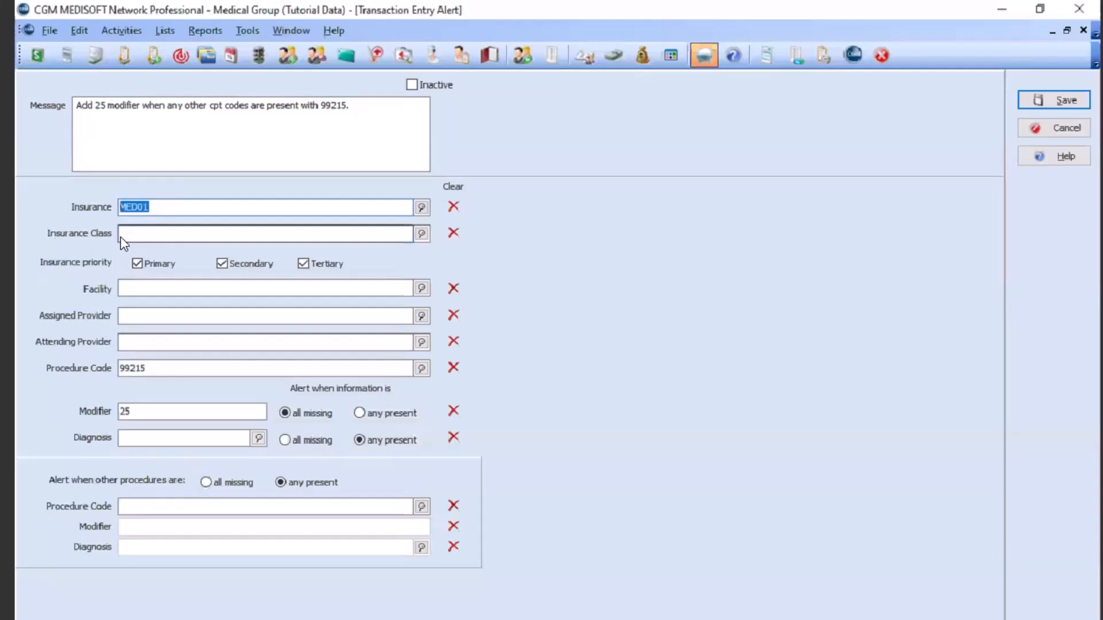
click(153, 233)
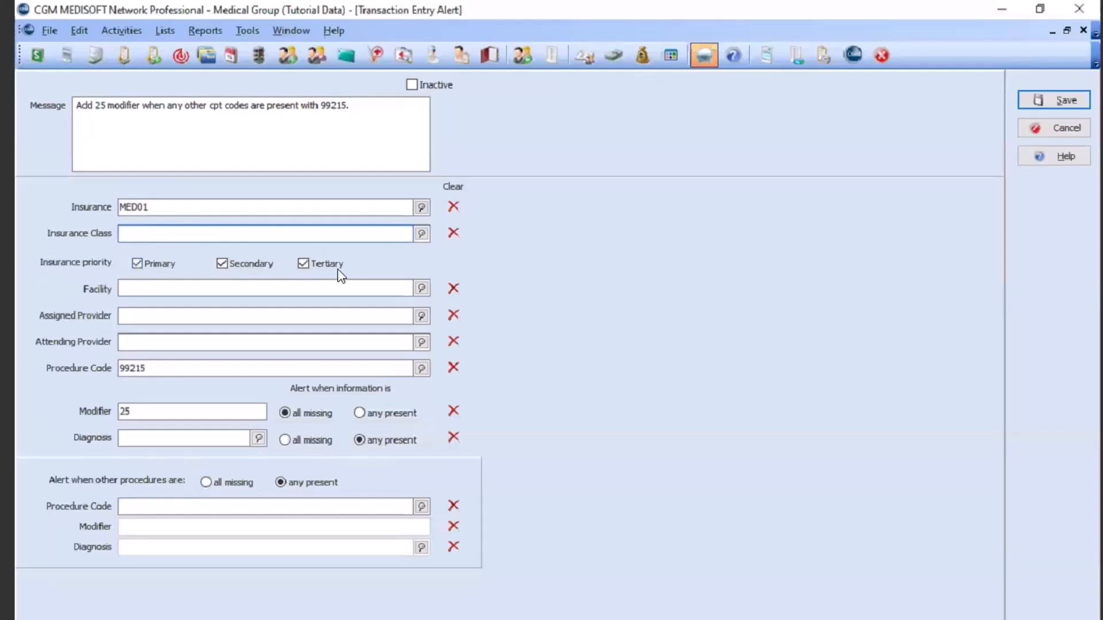
click(120, 320)
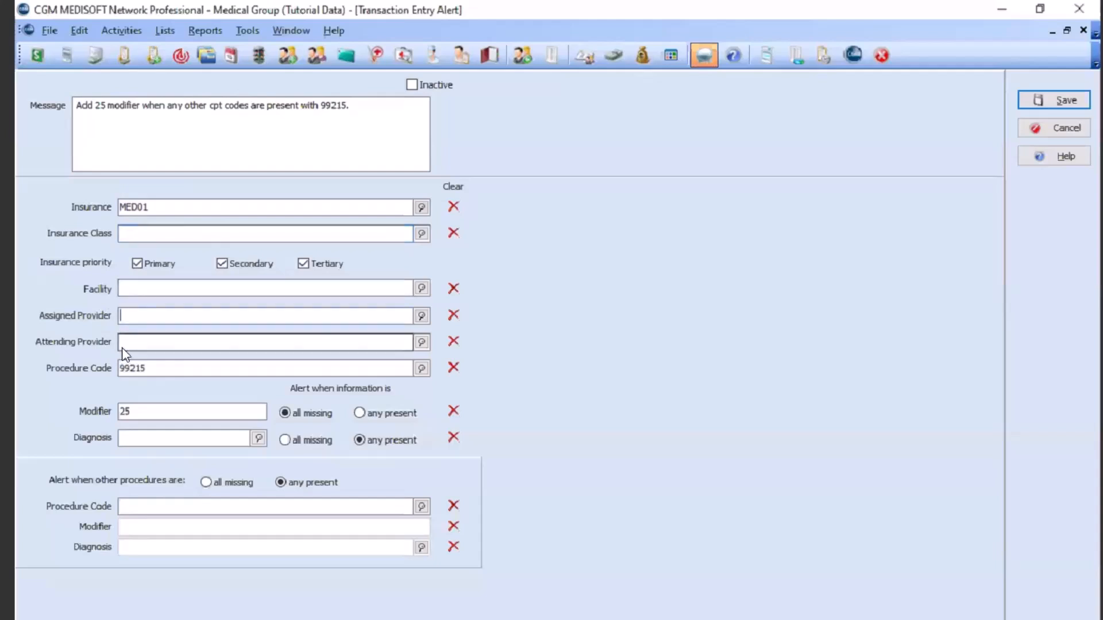
click(123, 343)
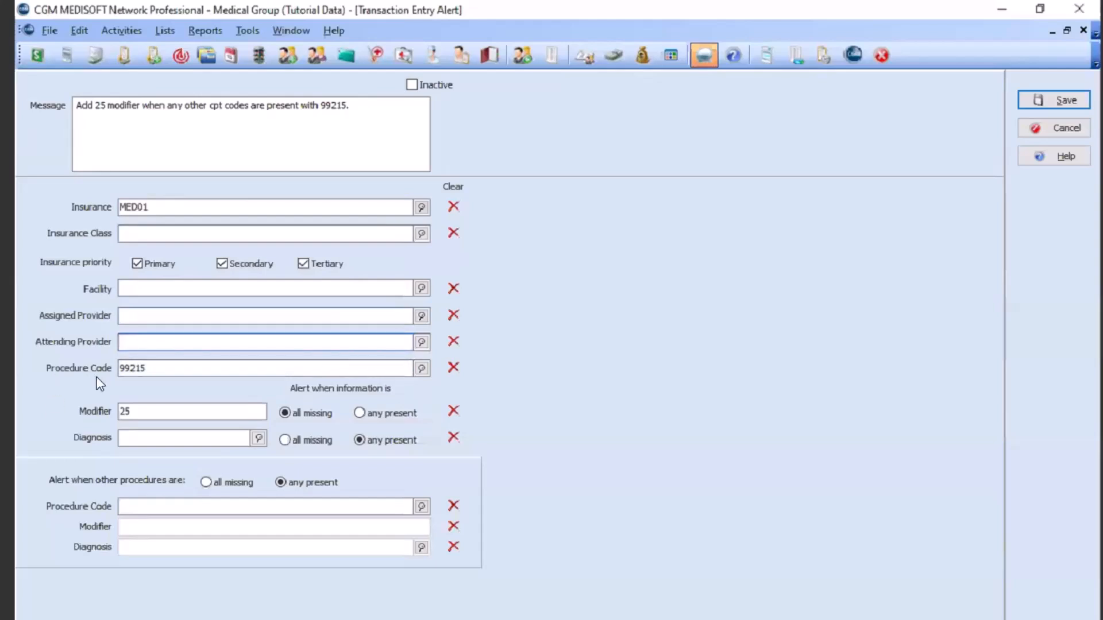
click(154, 368)
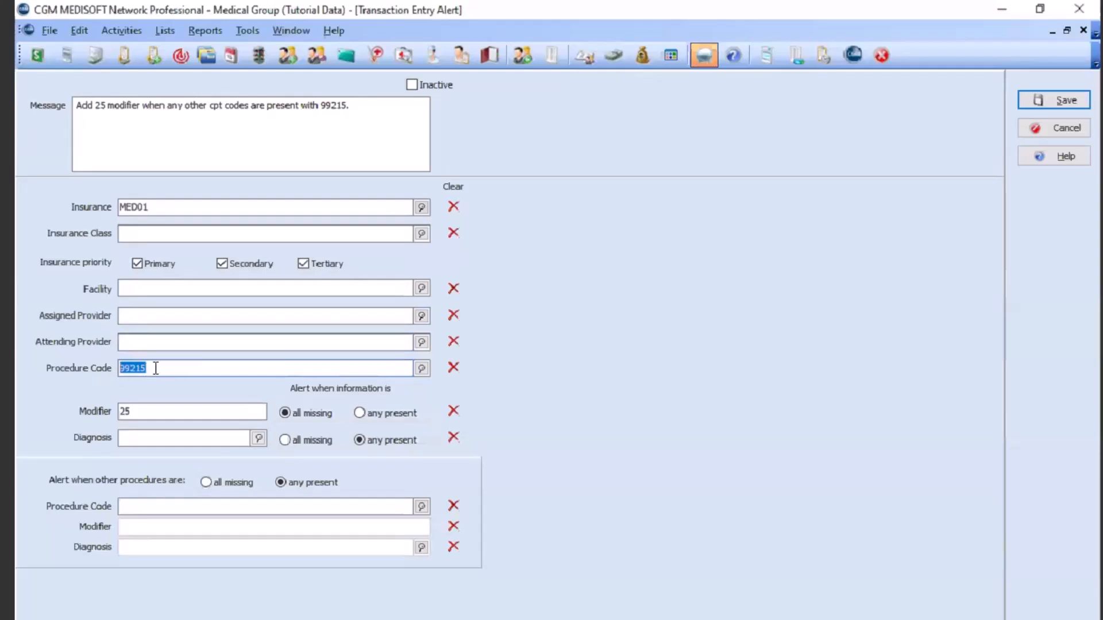
click(139, 413)
click(141, 370)
key(Tab)
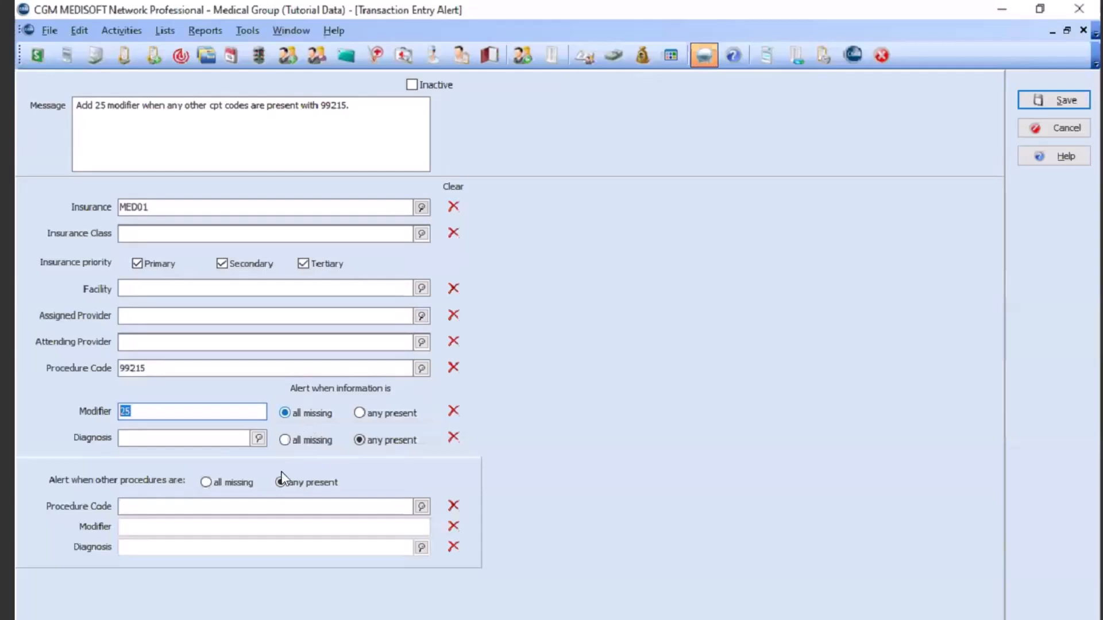
Try the alternative alert conditions, then restore all missing for the modifier and any present for other procedures
click(360, 413)
click(286, 414)
click(334, 505)
double_click(125, 412)
click(206, 481)
click(246, 482)
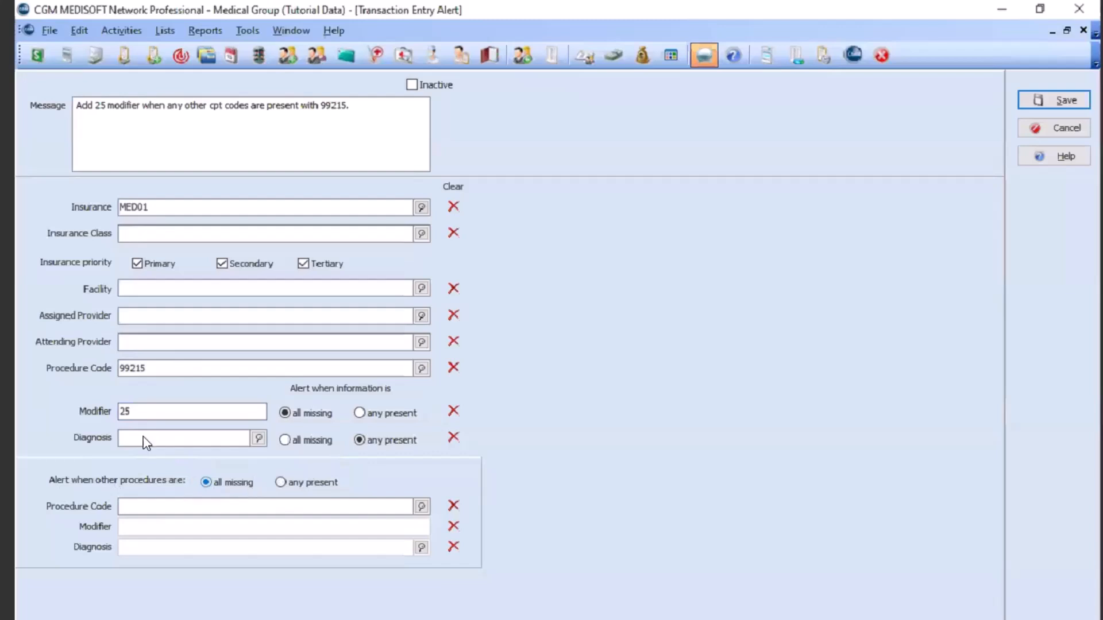
click(359, 413)
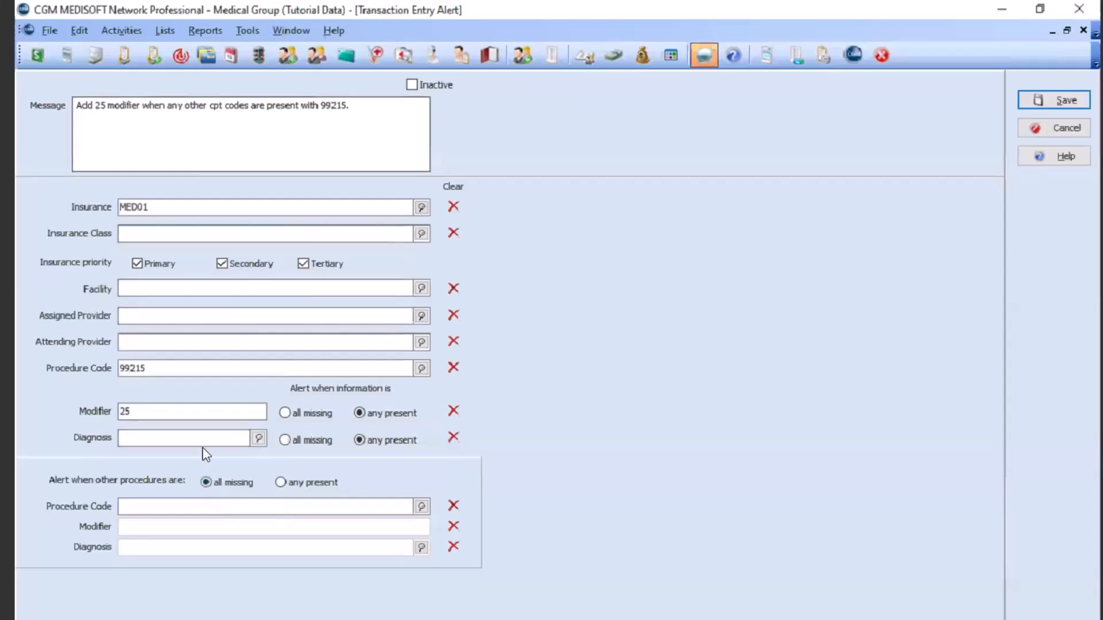
click(284, 413)
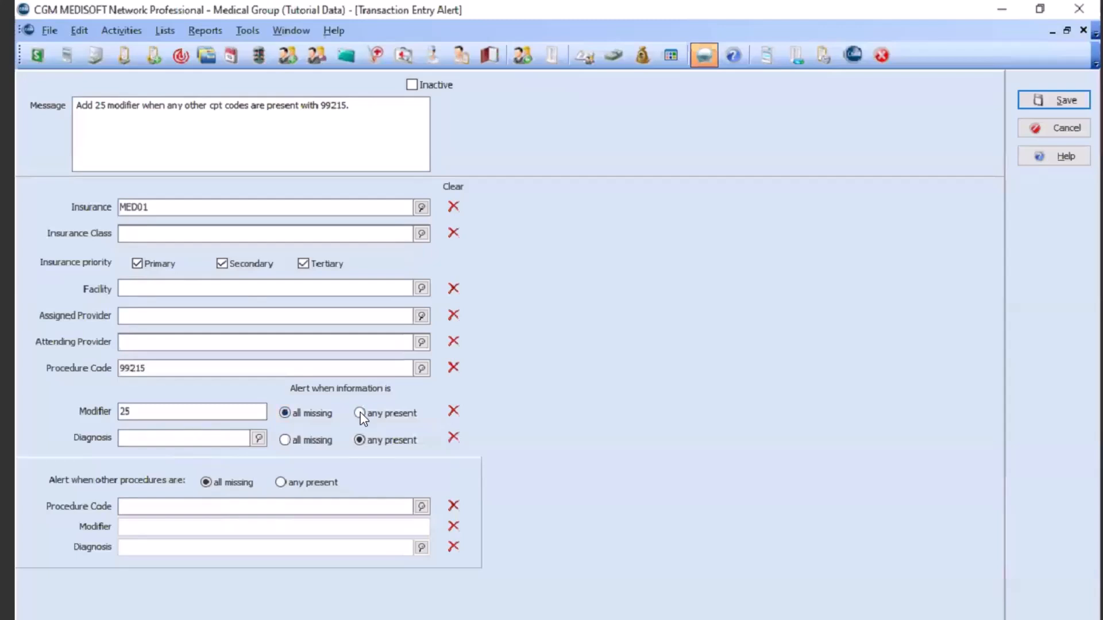
click(280, 483)
click(1040, 102)
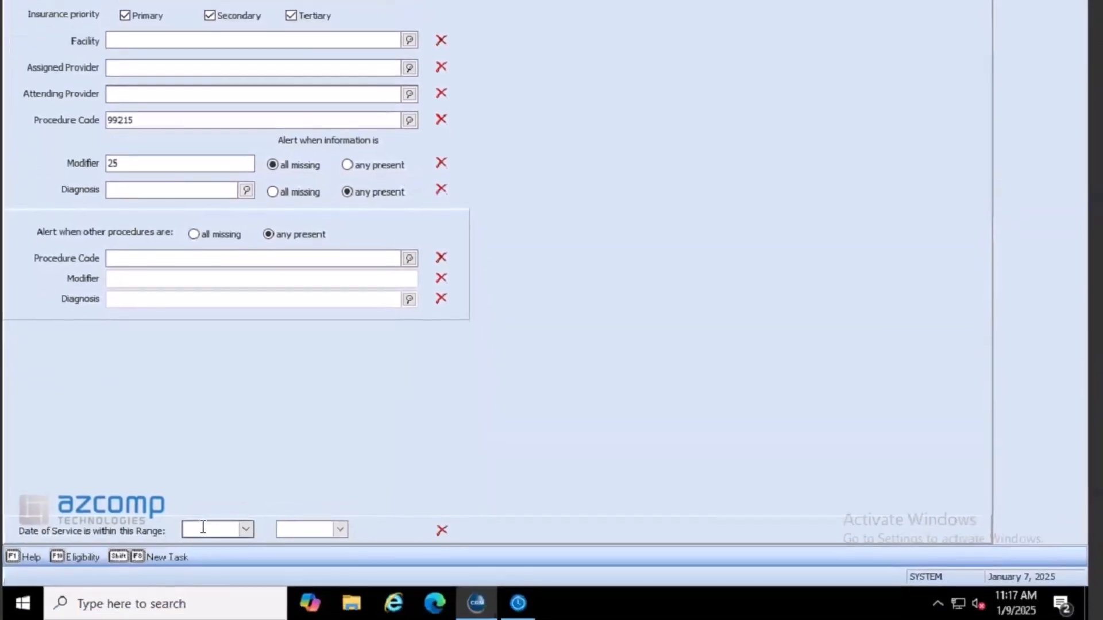
Set the start of the alert's date of service range to 1/1/2025
click(117, 120)
click(120, 163)
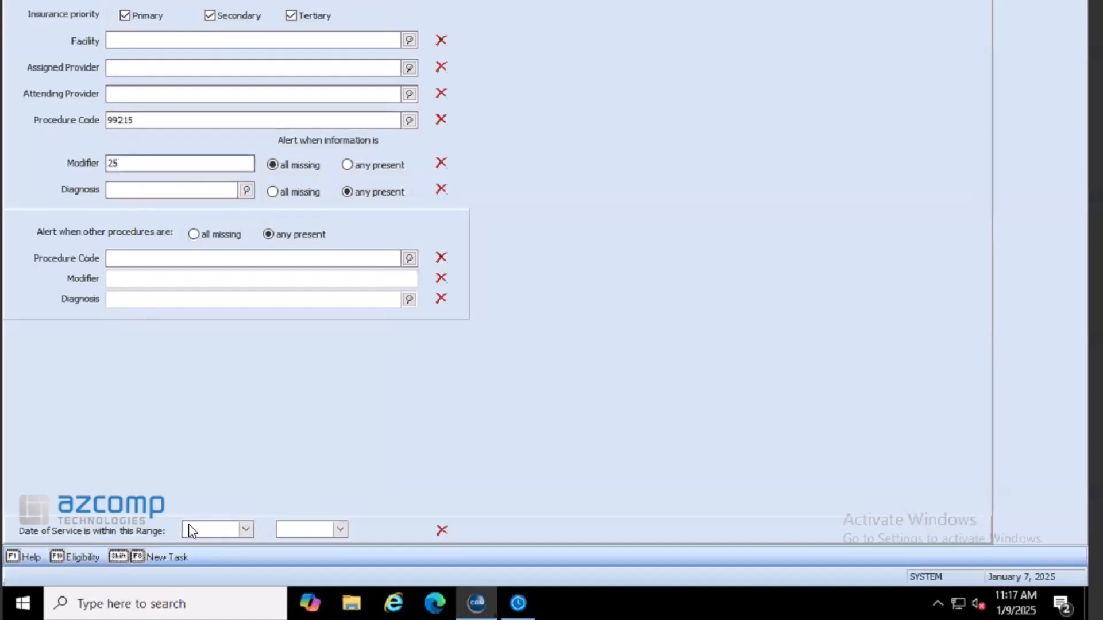
click(233, 530)
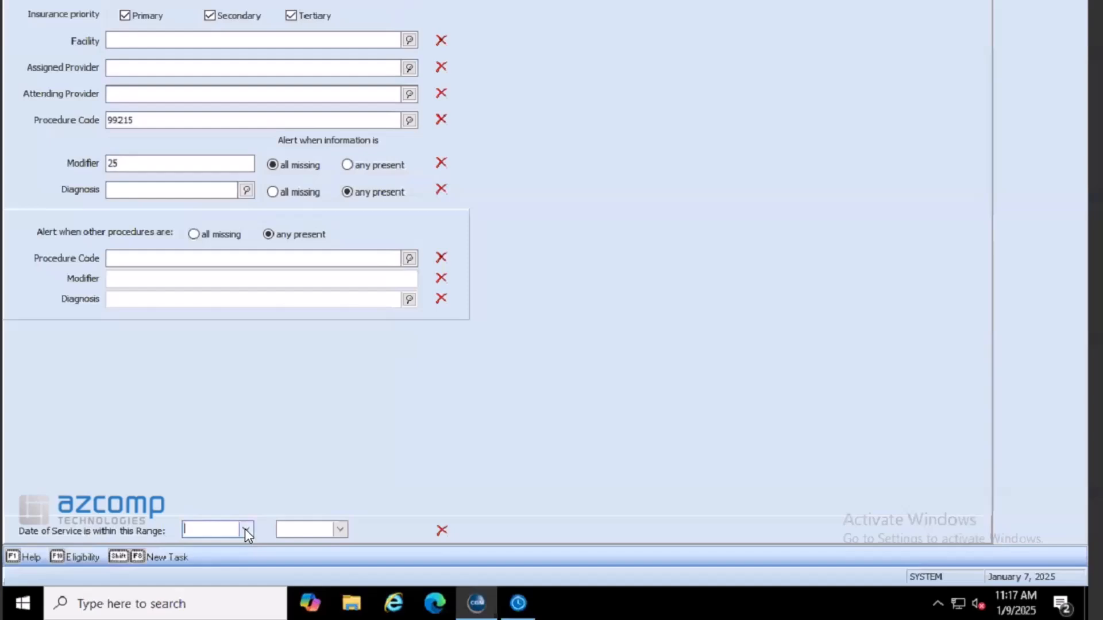
click(244, 528)
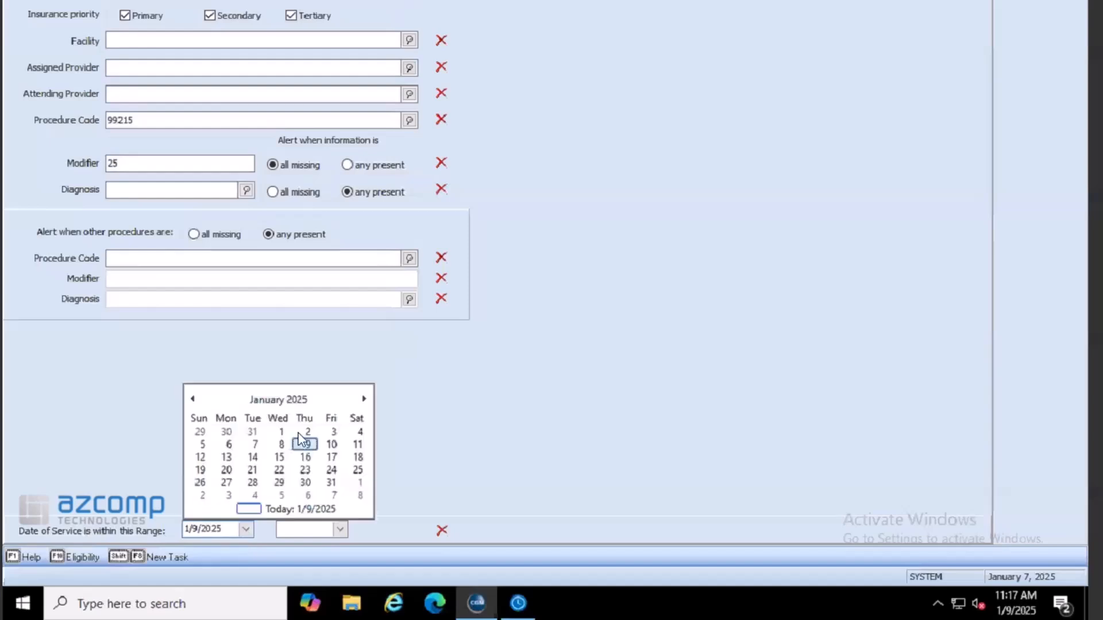
click(278, 429)
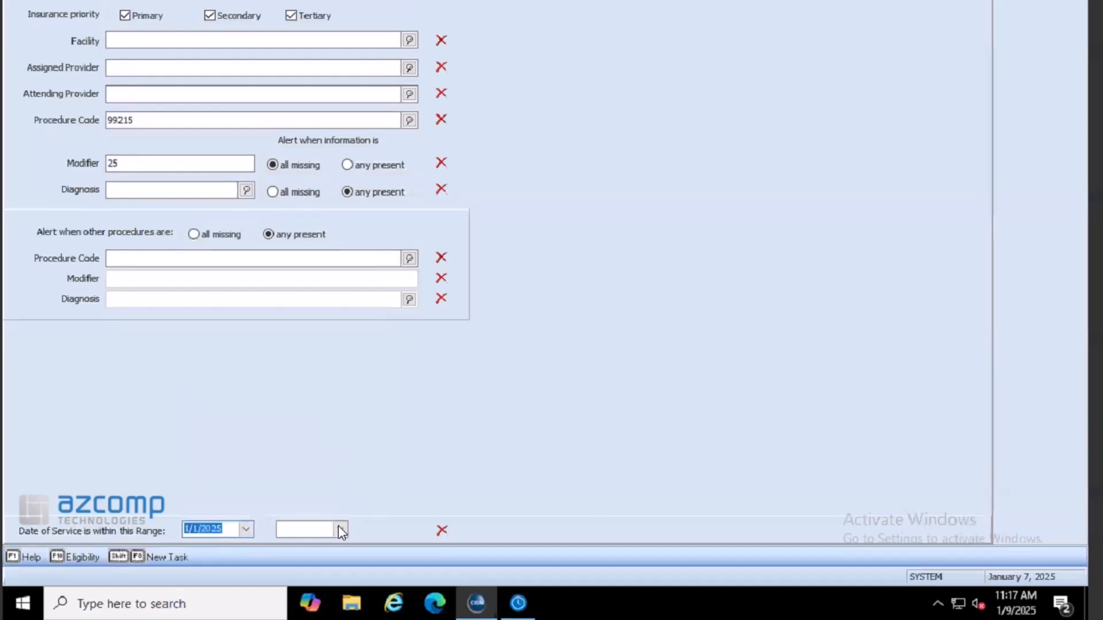
Set the end of the date of service range to 12/31/2025 and save the alert
click(342, 529)
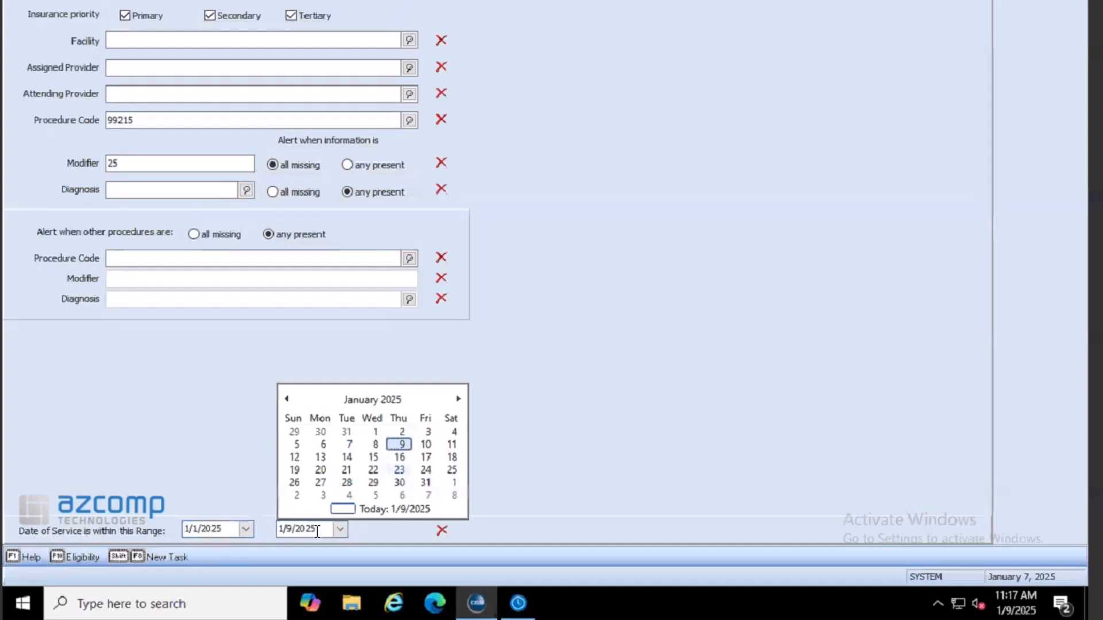
click(289, 529)
click(340, 528)
click(458, 399)
click(459, 401)
click(459, 400)
click(459, 401)
click(459, 401)
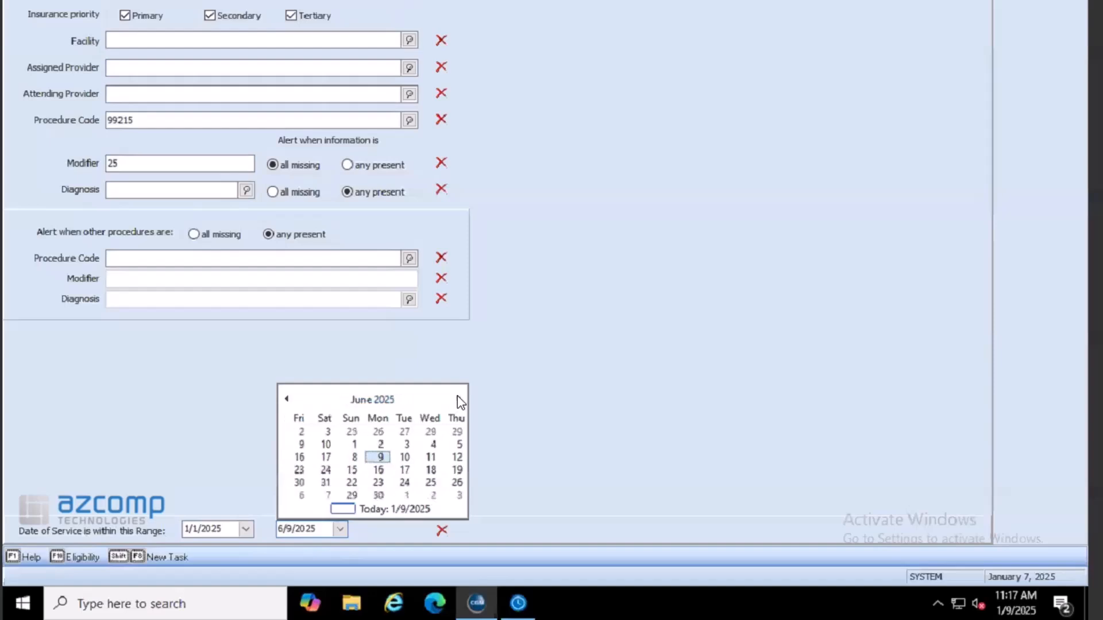
click(459, 400)
click(459, 400)
click(459, 400)
click(459, 400)
click(459, 400)
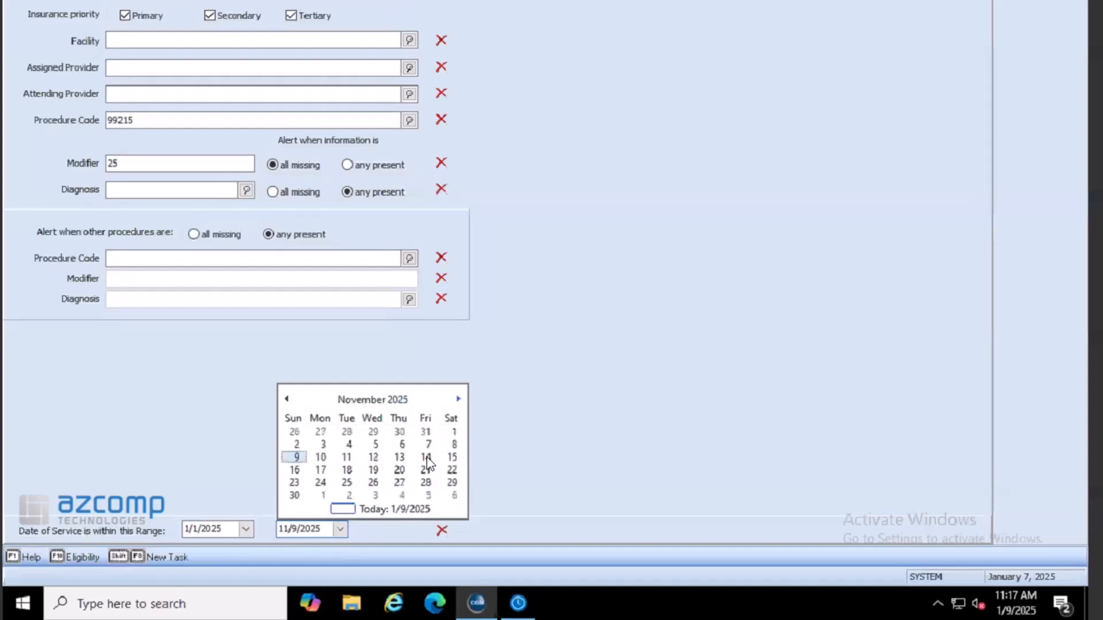
click(459, 400)
click(373, 483)
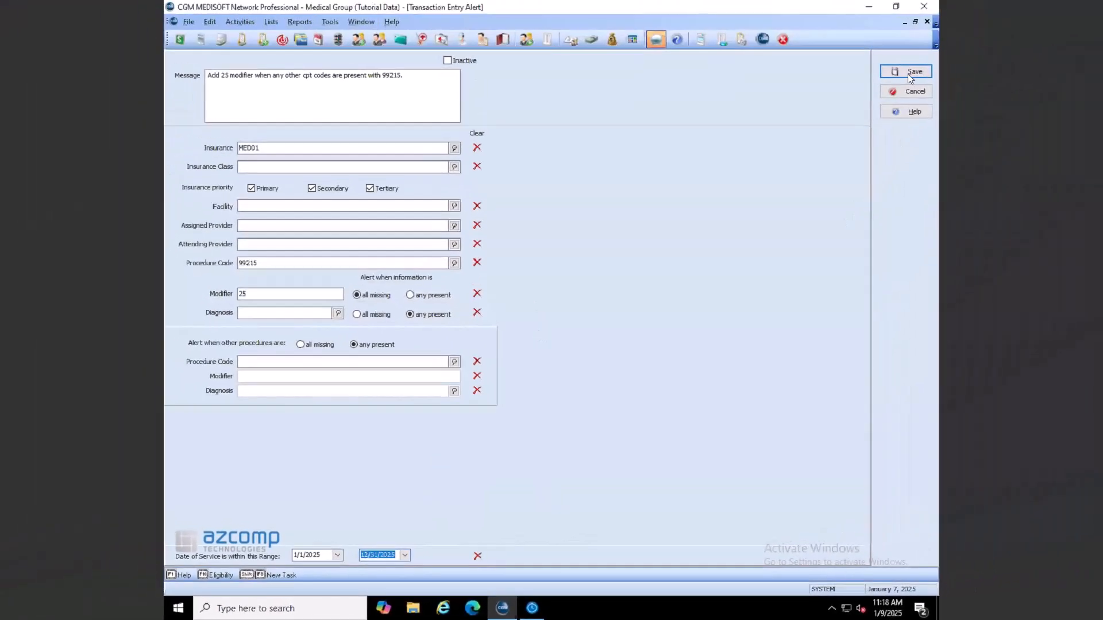
click(908, 74)
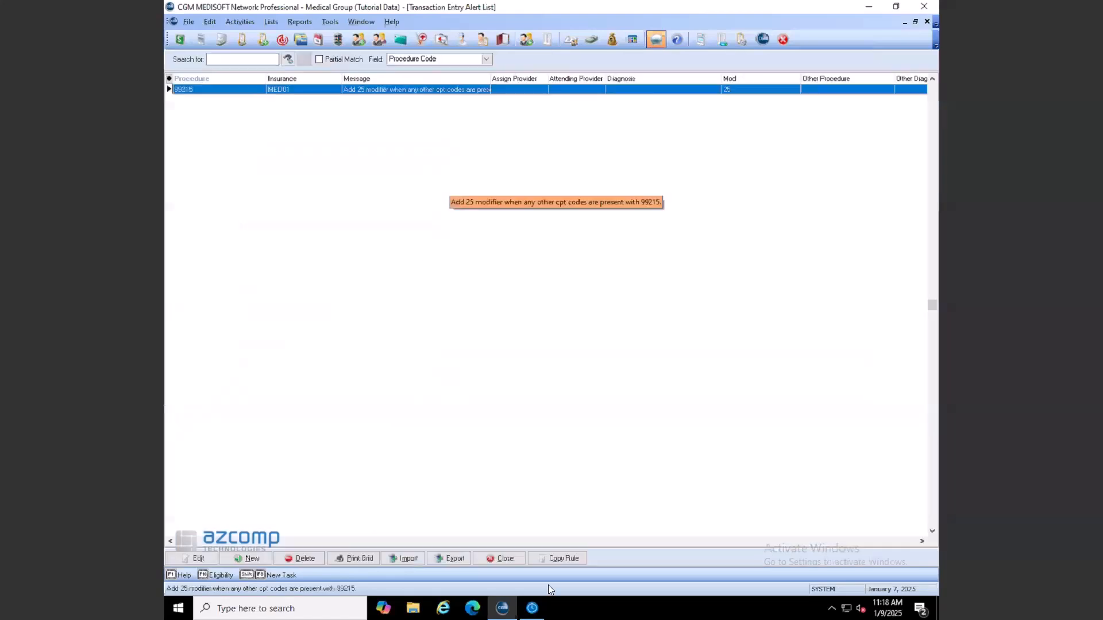
Copy the 99215 alert rule and change its message to "Remove 25 modifier when no other cpt codes are present with 99215."
click(564, 558)
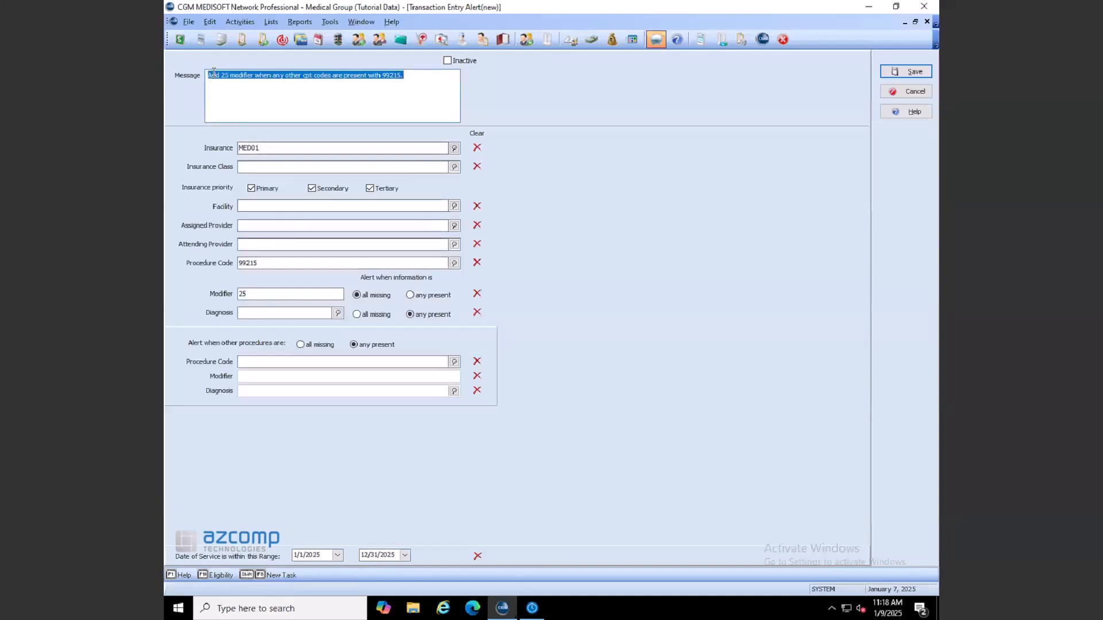
click(213, 73)
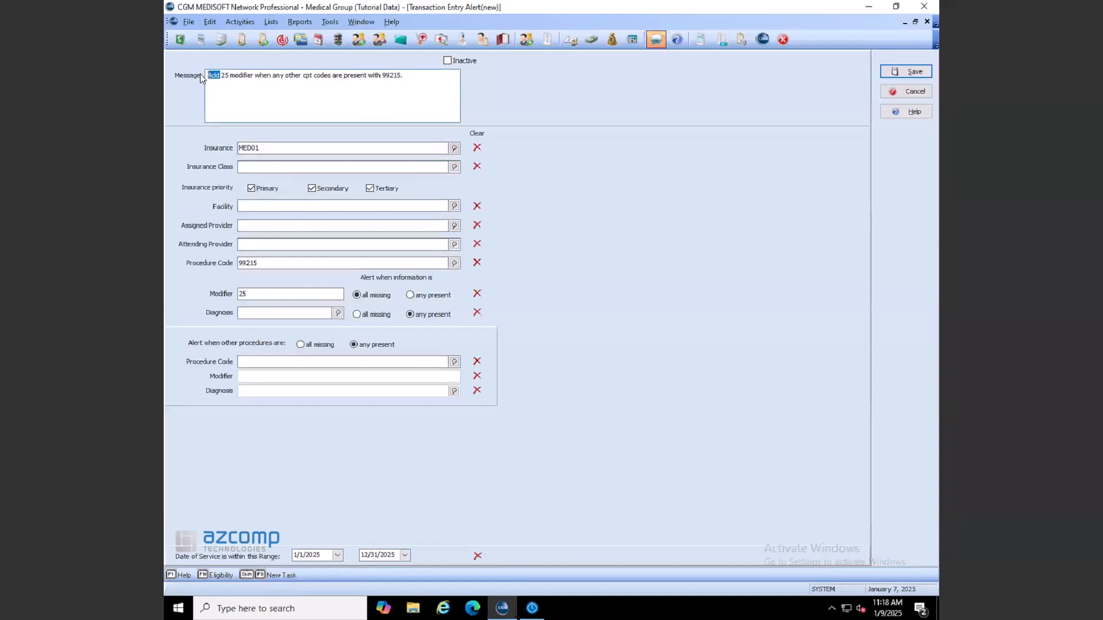
text(REmove)
key(BackSpace)
key(BackSpace)
key(BackSpace)
key(BackSpace)
key(BackSpace)
text(emove)
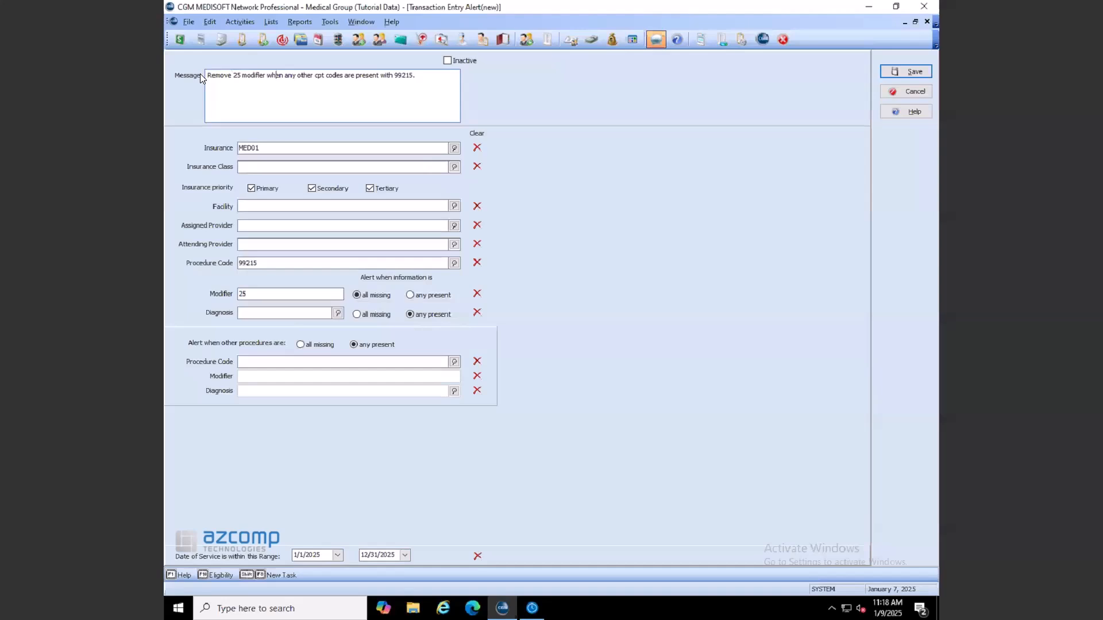
key(Delete)
key(Delete)
key(Delete)
text(no)
Set the copied rule to alert when modifier 25 is any present and other procedures are all missing, and save it
click(410, 295)
drag(238, 297, 245, 298)
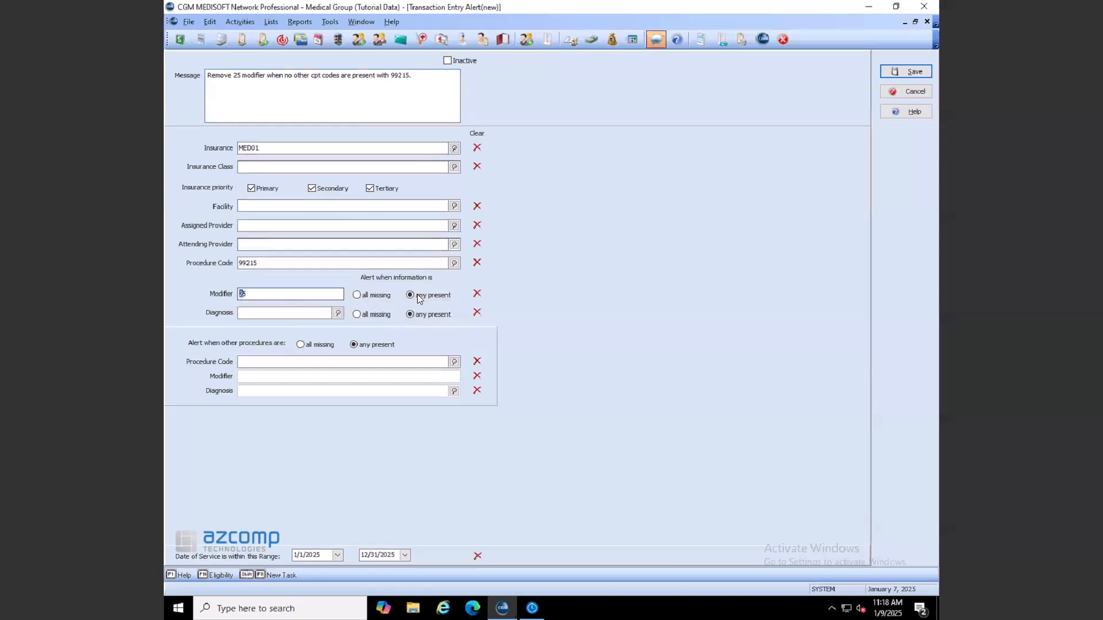
click(301, 345)
click(310, 362)
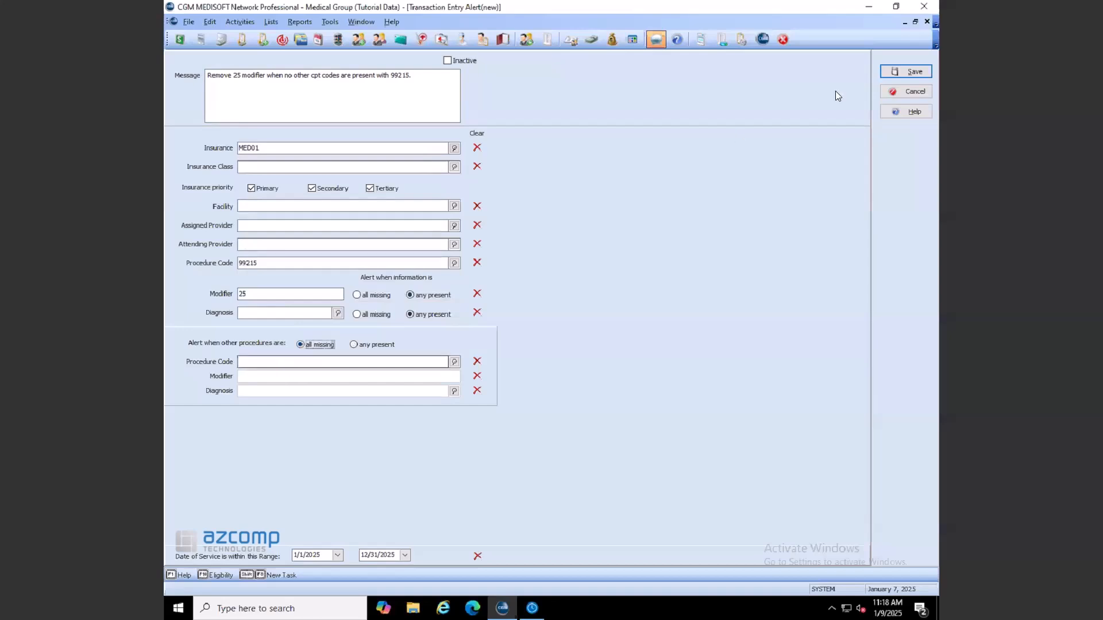
click(906, 71)
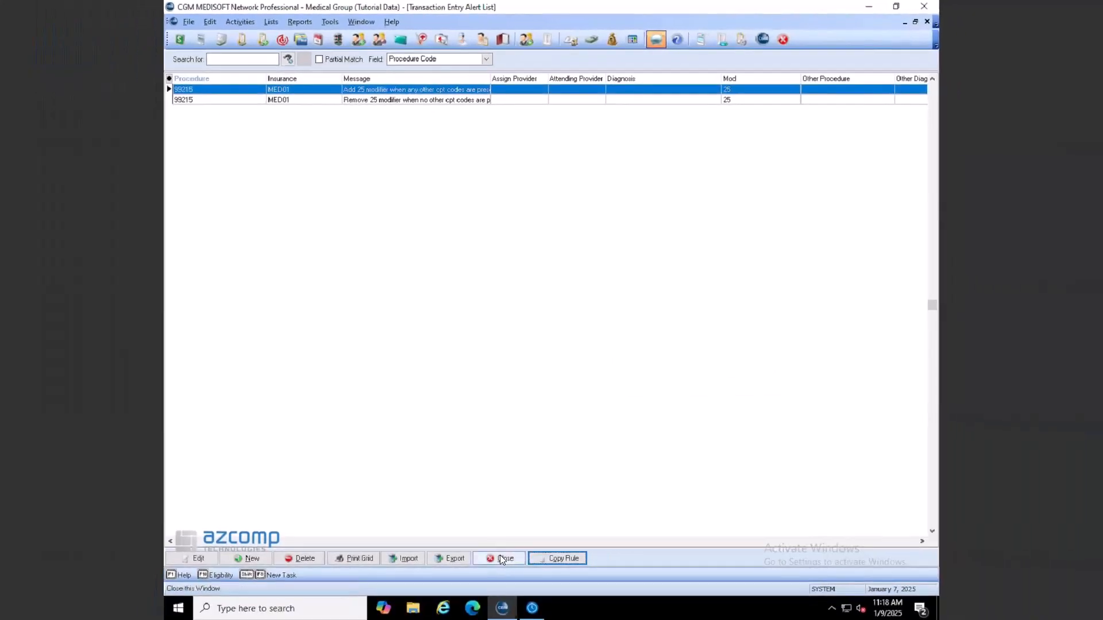
Close the transaction entry alert list and open Transaction Entry
click(499, 555)
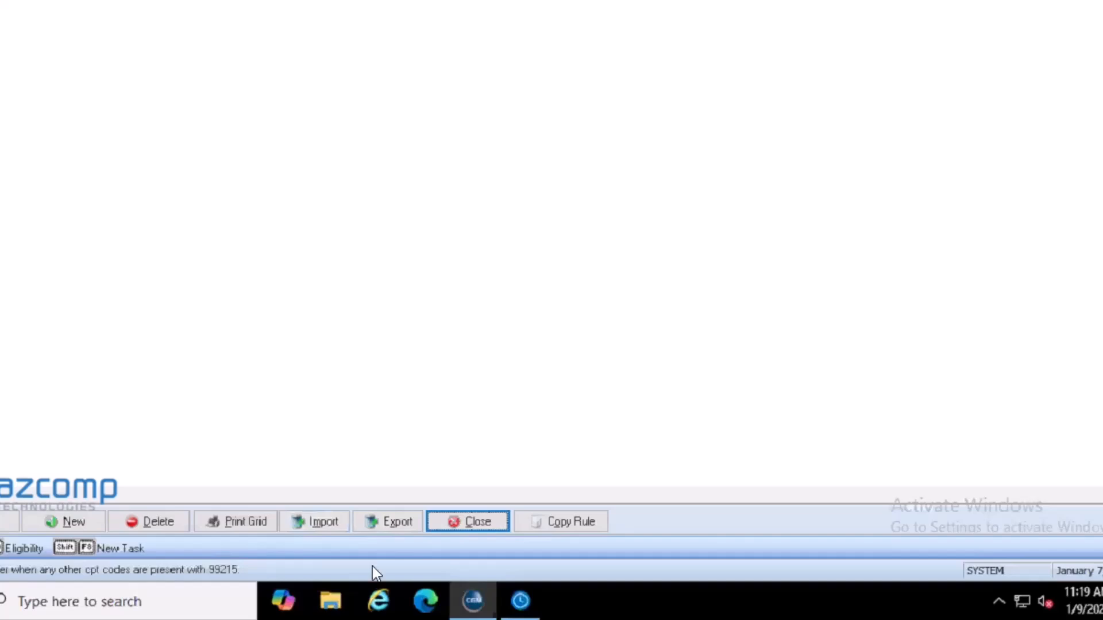
click(475, 521)
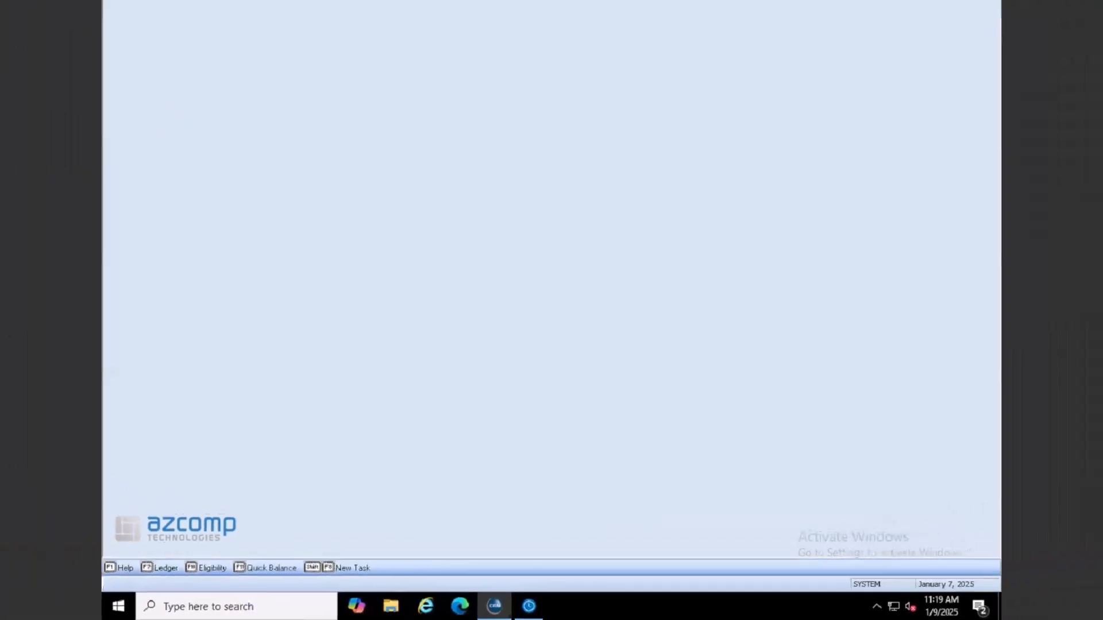
click(181, 39)
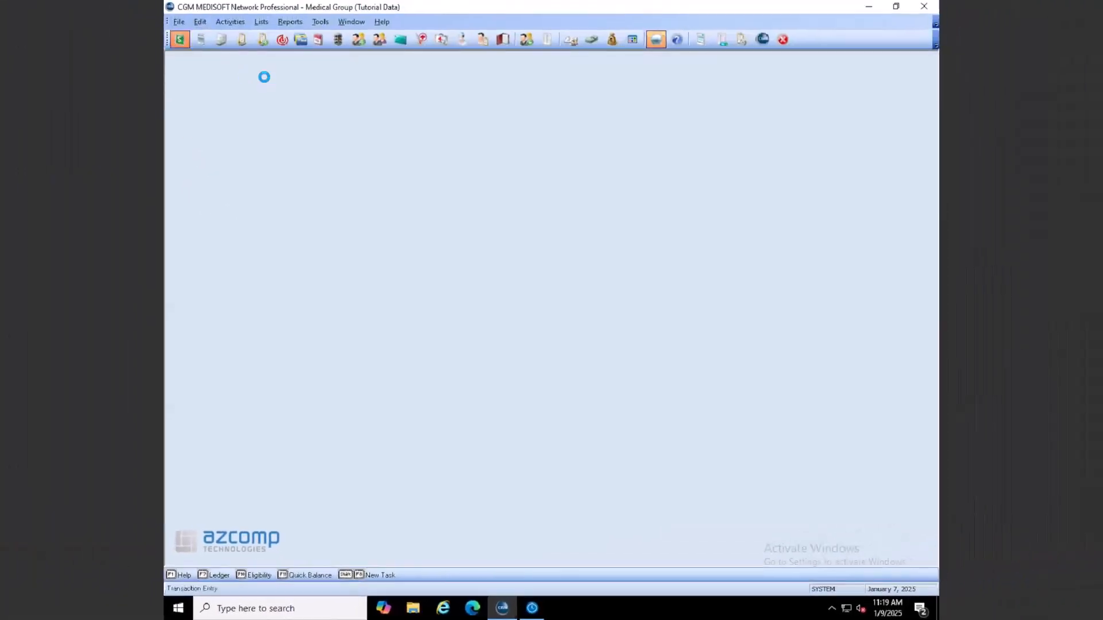
Select the first patient in the chart list and use the Medicare/Aetna 2025 case
click(249, 59)
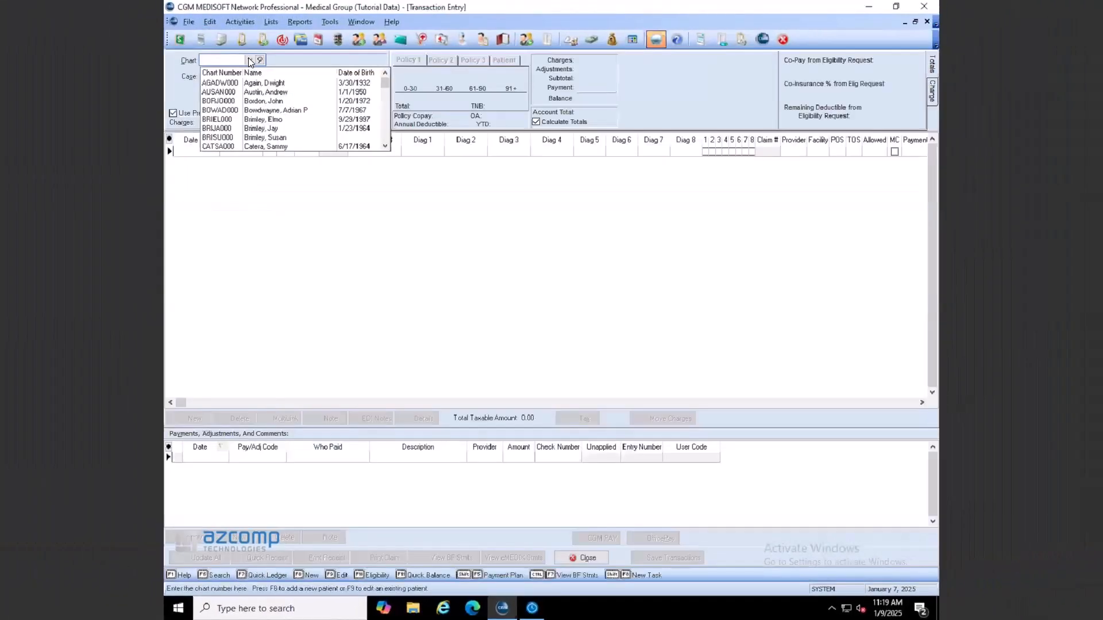
click(270, 85)
click(246, 86)
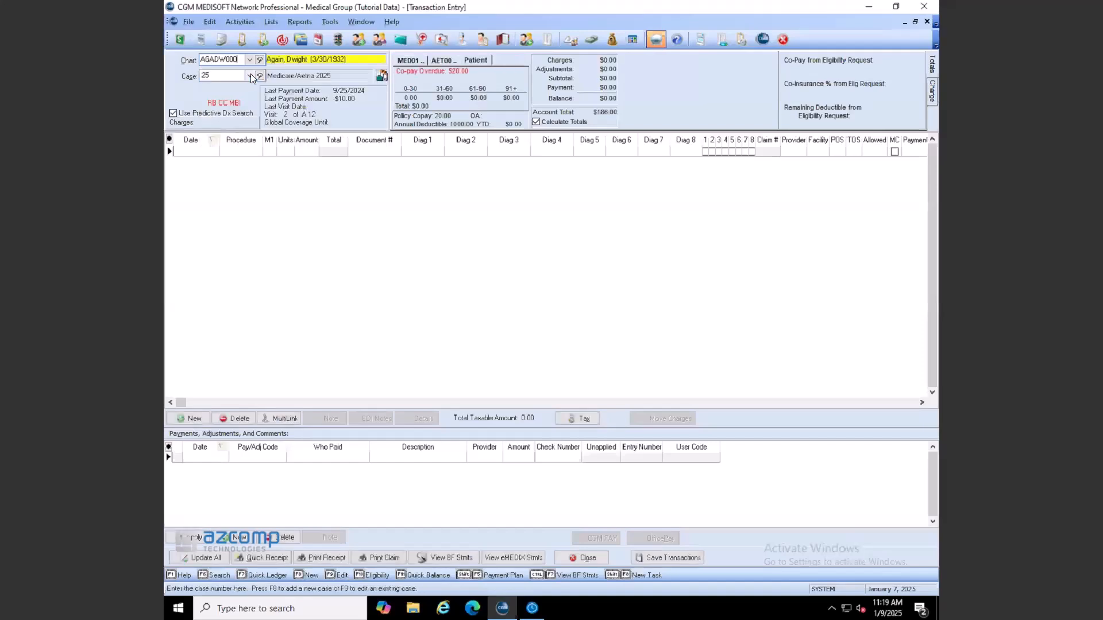
Add a charge dated 1/9/2025 with procedure code 99215 and no modifier
click(259, 190)
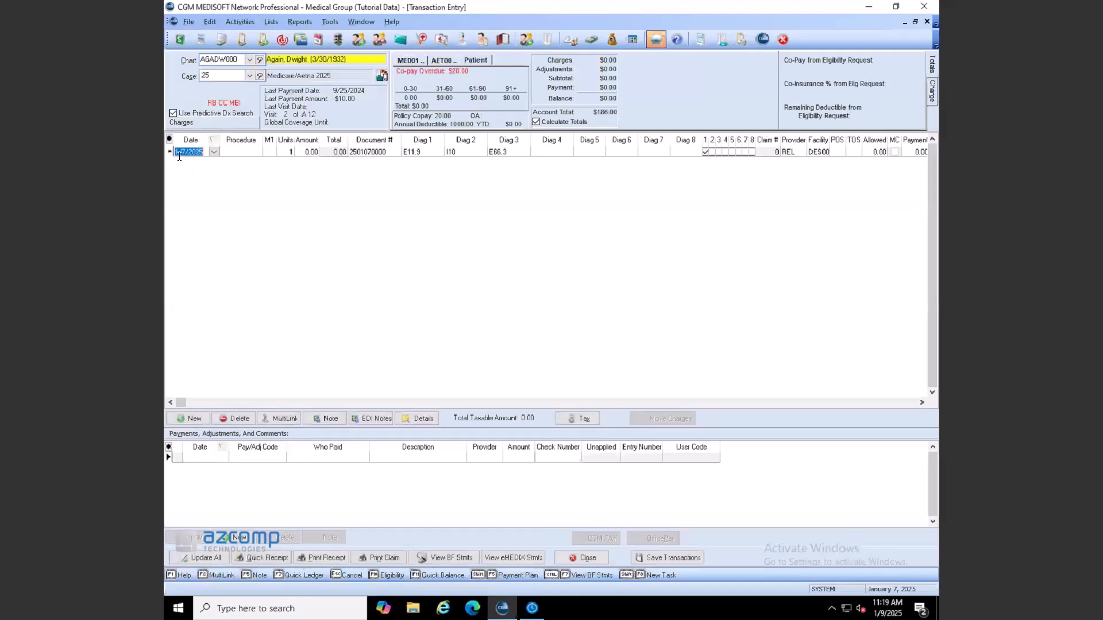
click(259, 197)
click(239, 153)
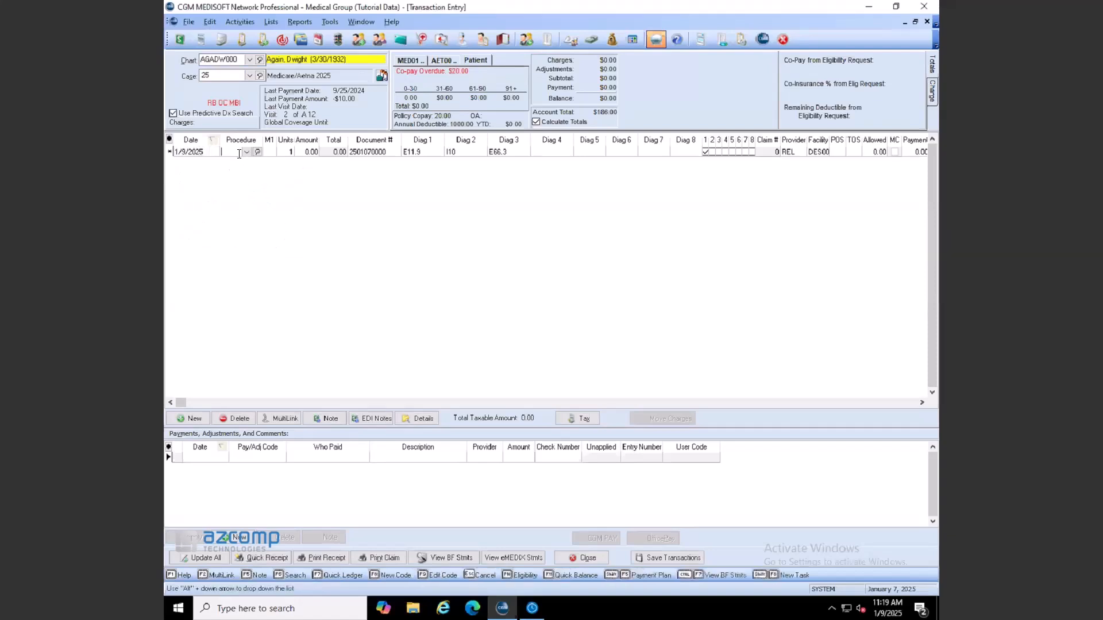
text(99215)
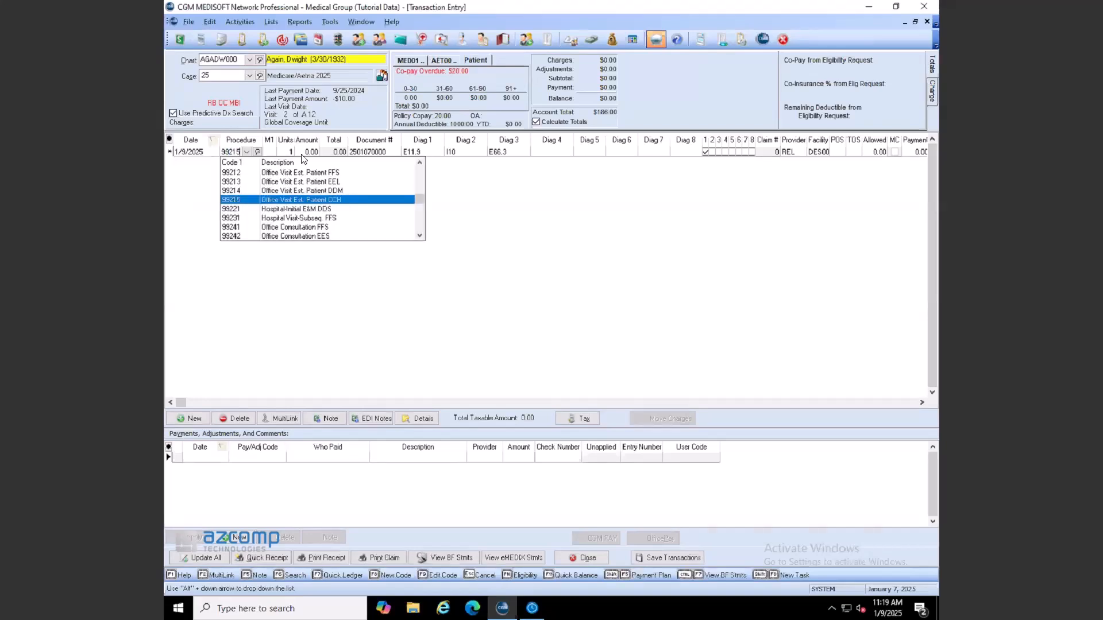
click(327, 152)
click(269, 153)
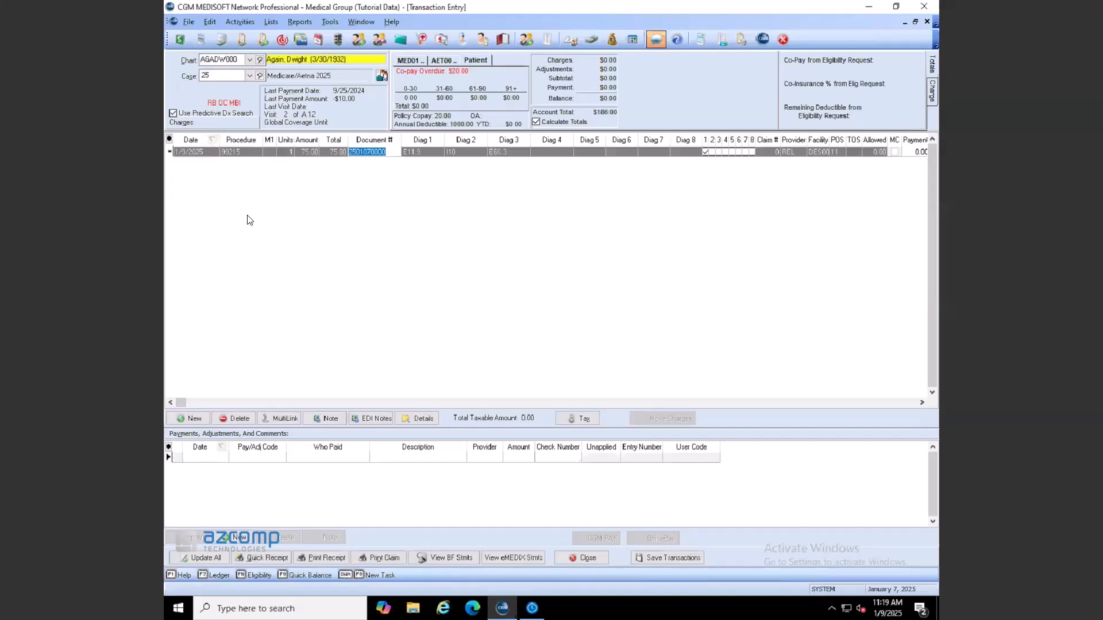
Add a second charge dated 1/9/2025 with procedure code 17110
click(183, 416)
click(236, 162)
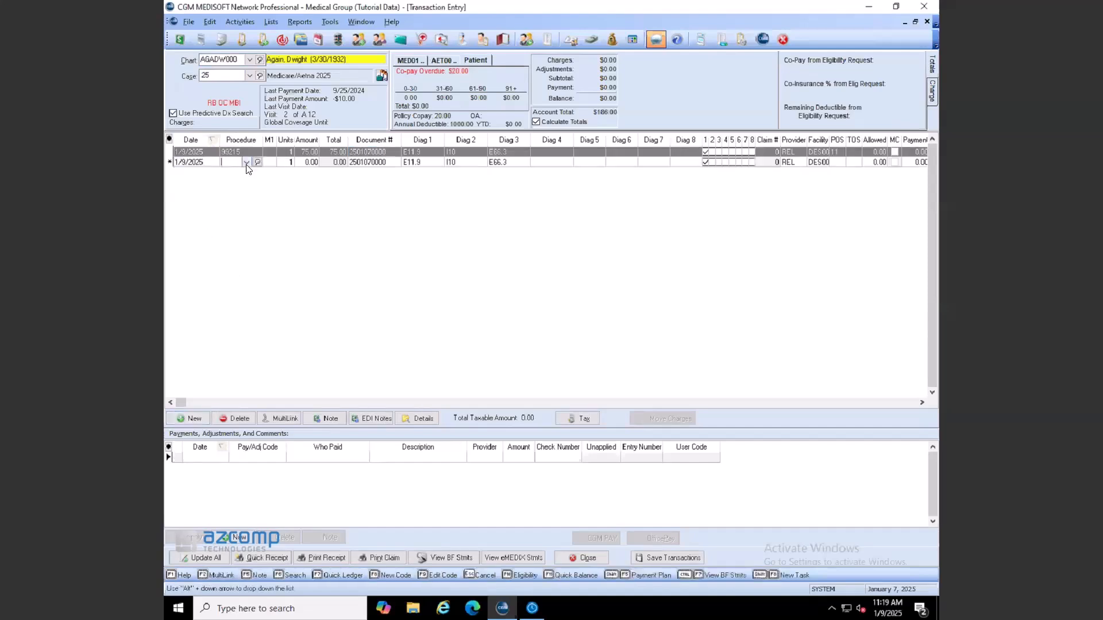
click(247, 163)
click(282, 192)
click(327, 162)
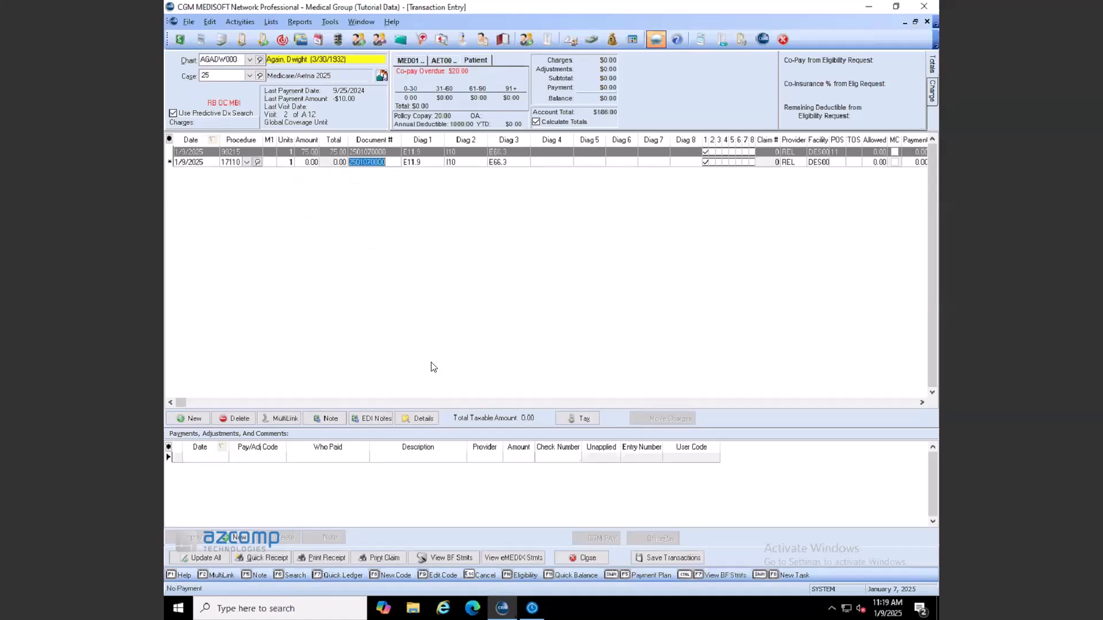
Try saving the transactions to examine the alert's warning message, and decline to continue
click(662, 557)
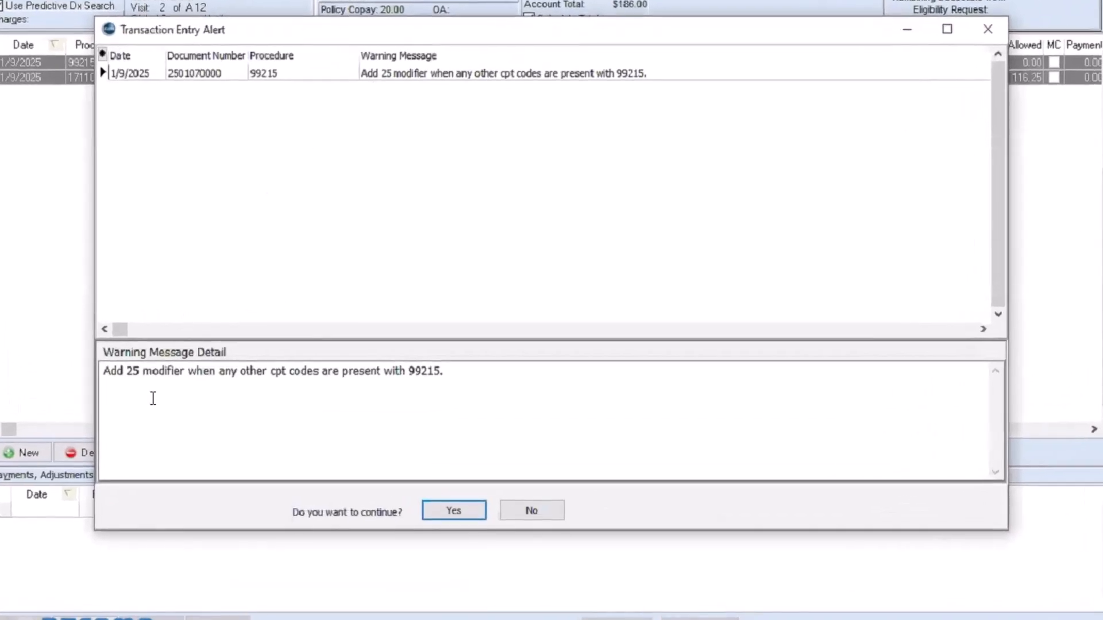
drag(109, 371, 352, 371)
drag(457, 371, 456, 371)
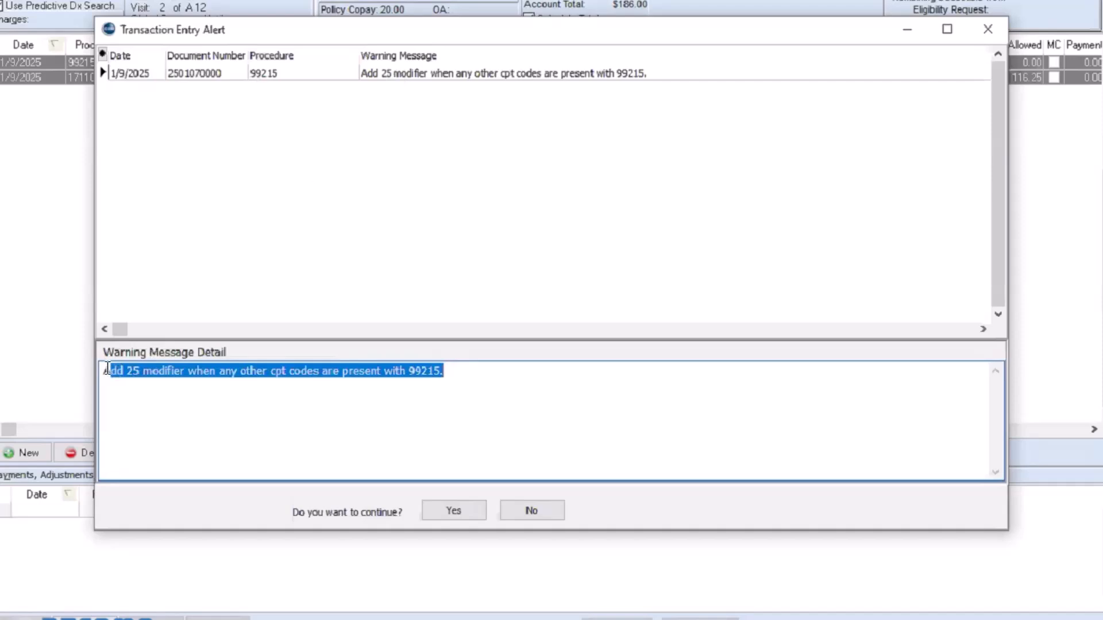
click(131, 371)
triple_click(500, 363)
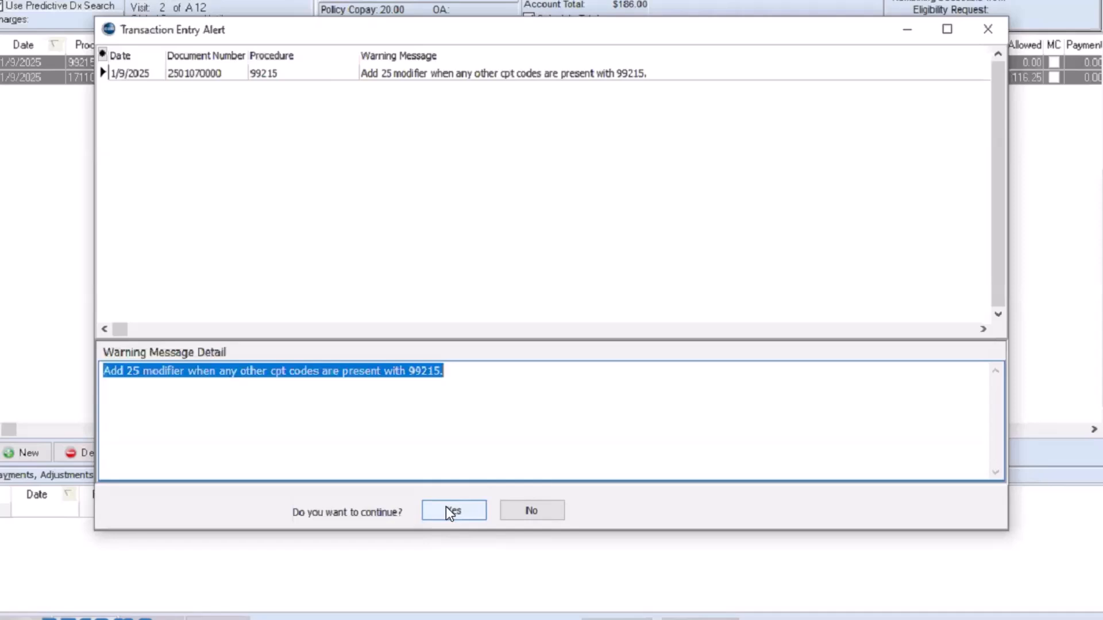
click(531, 512)
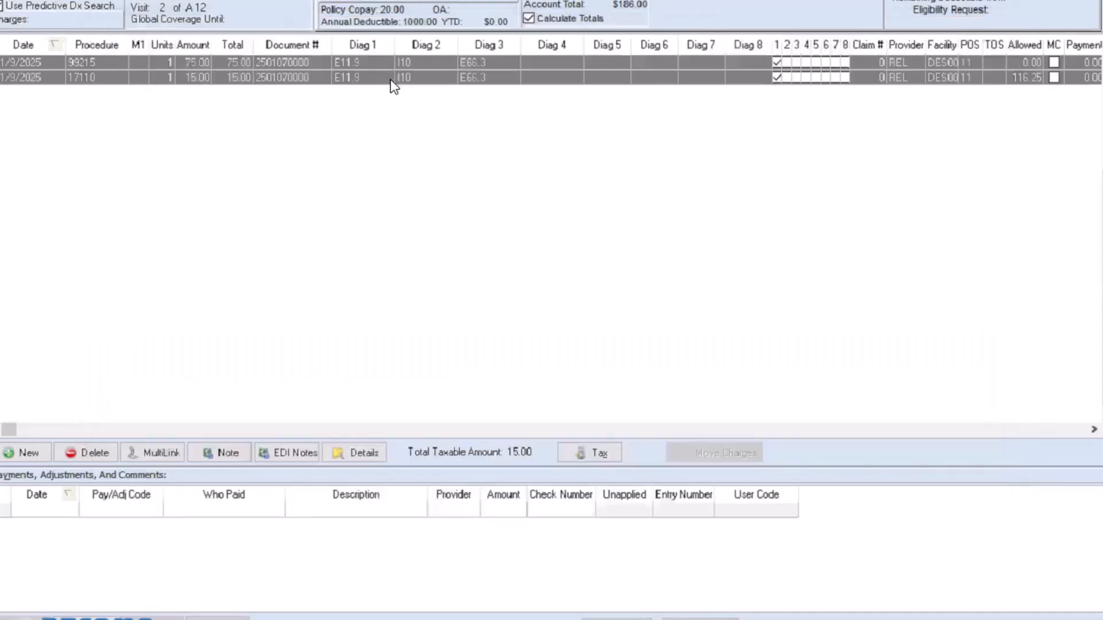
Enter modifier 25 on the 99215 charge and save the transactions again
key(Tab)
text(25)
click(699, 618)
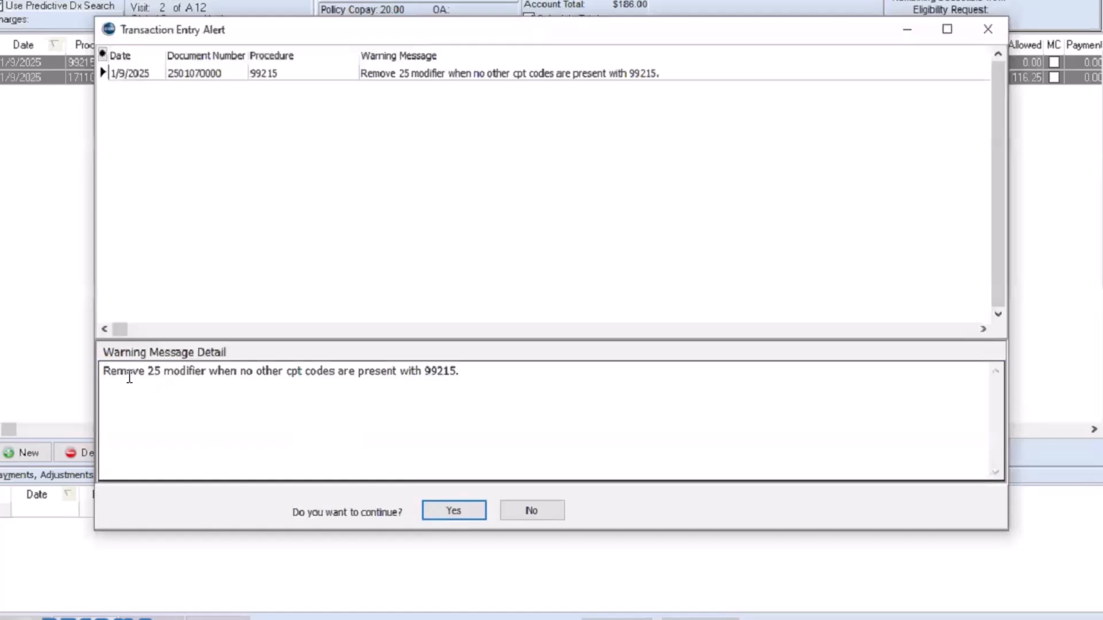
Review the transaction entry alert's warning, choose to continue saving the charges, and dismiss the copay notice
drag(103, 371, 493, 375)
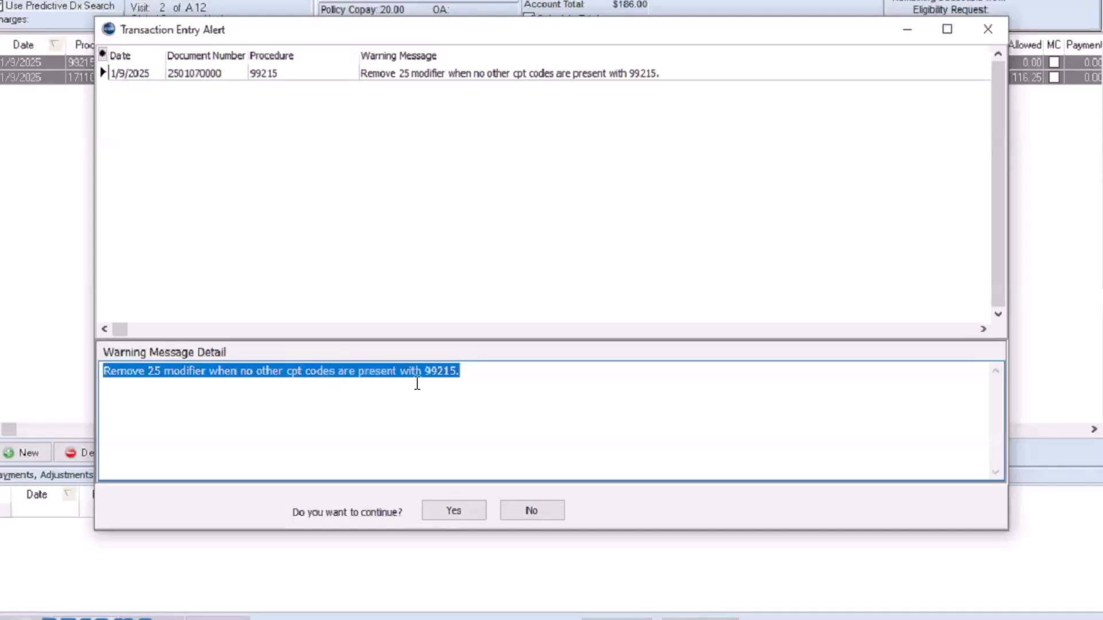
click(427, 74)
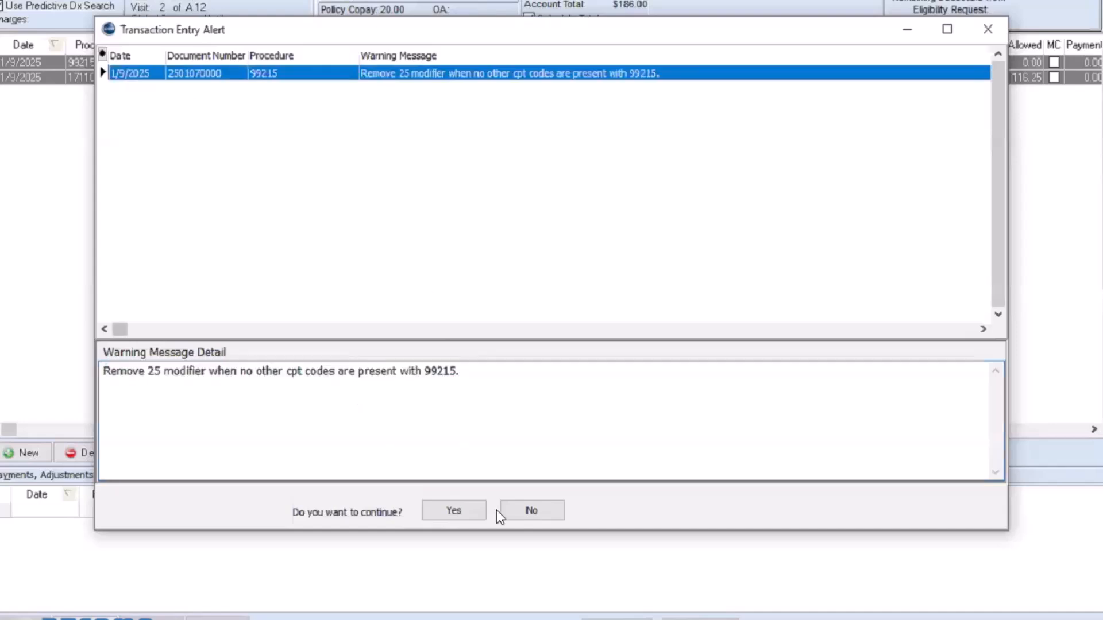
click(463, 509)
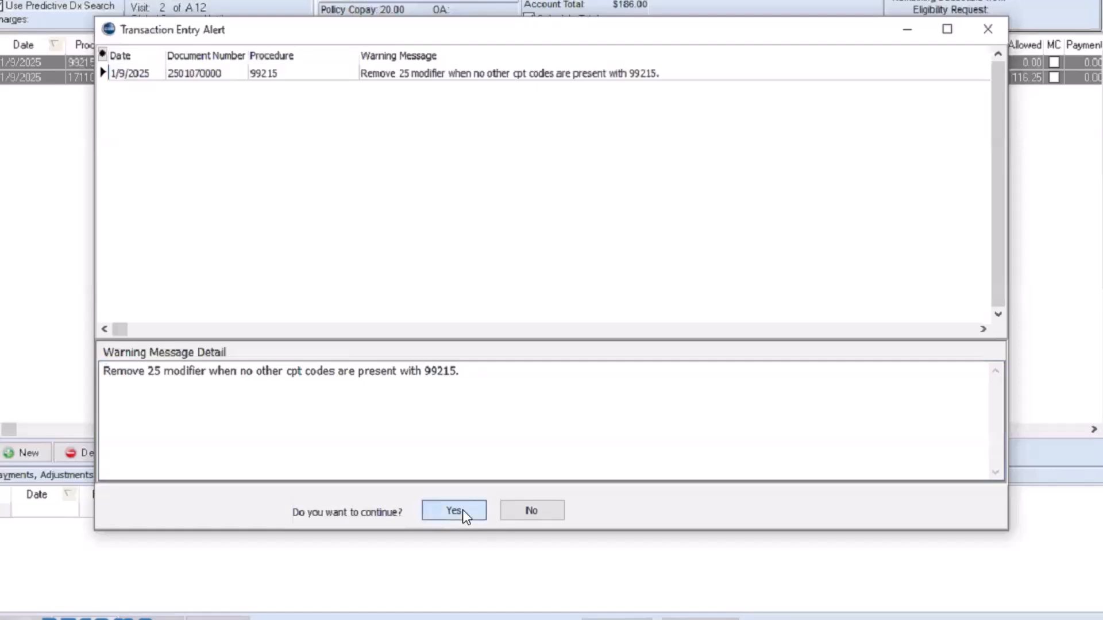
click(463, 509)
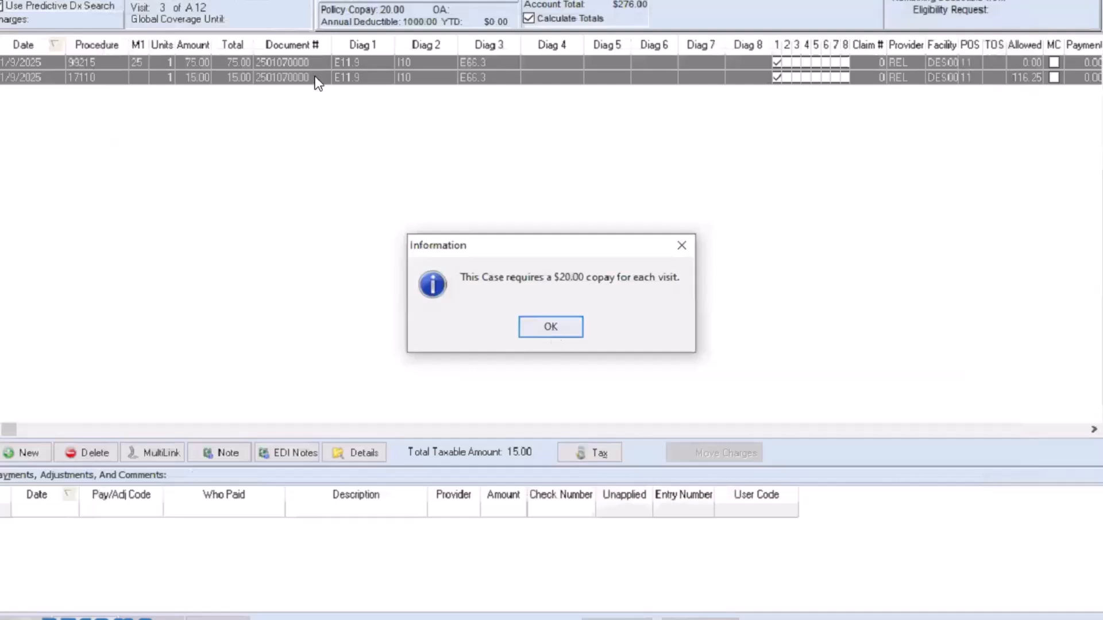
click(553, 330)
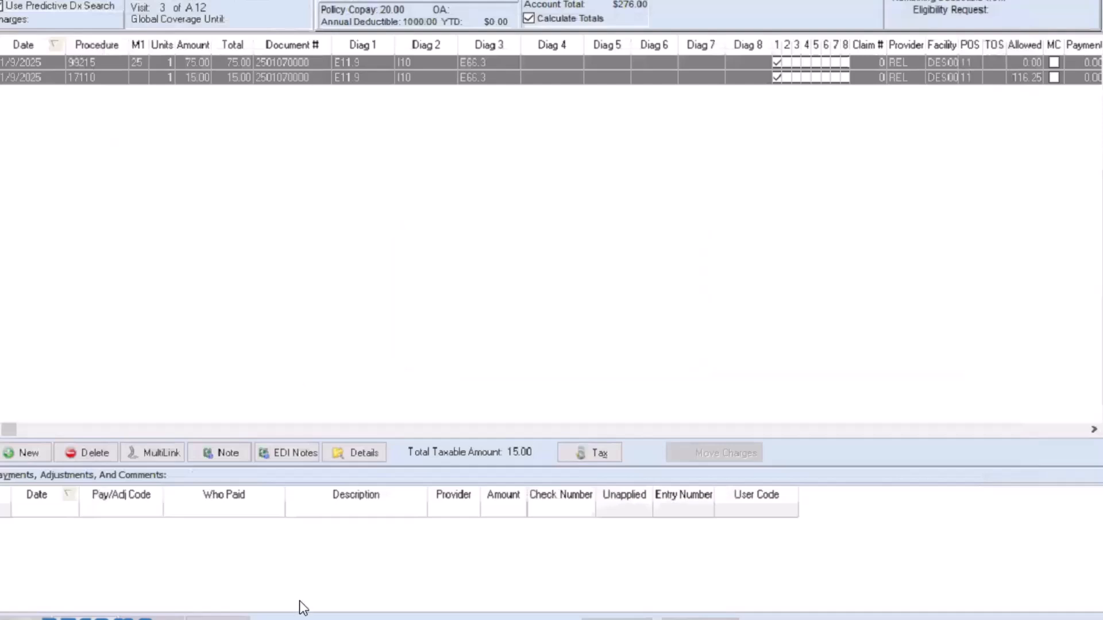